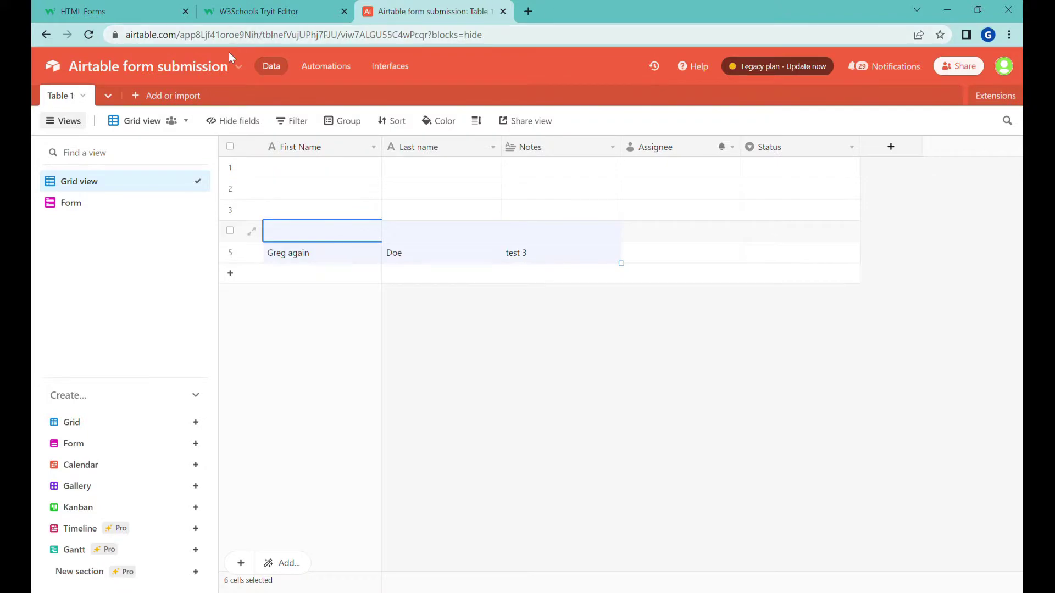
# Inspect the webhook trigger settings of the existing automation that creates Table 1 records.
pyautogui.click(326, 66)
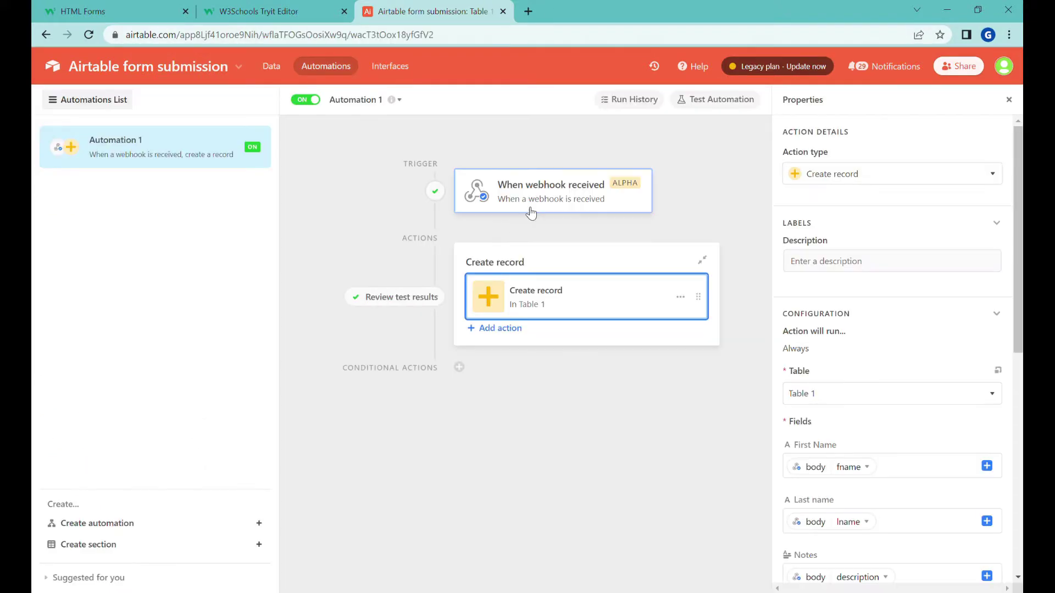
pyautogui.click(531, 211)
pyautogui.scroll(-4, 914, 408)
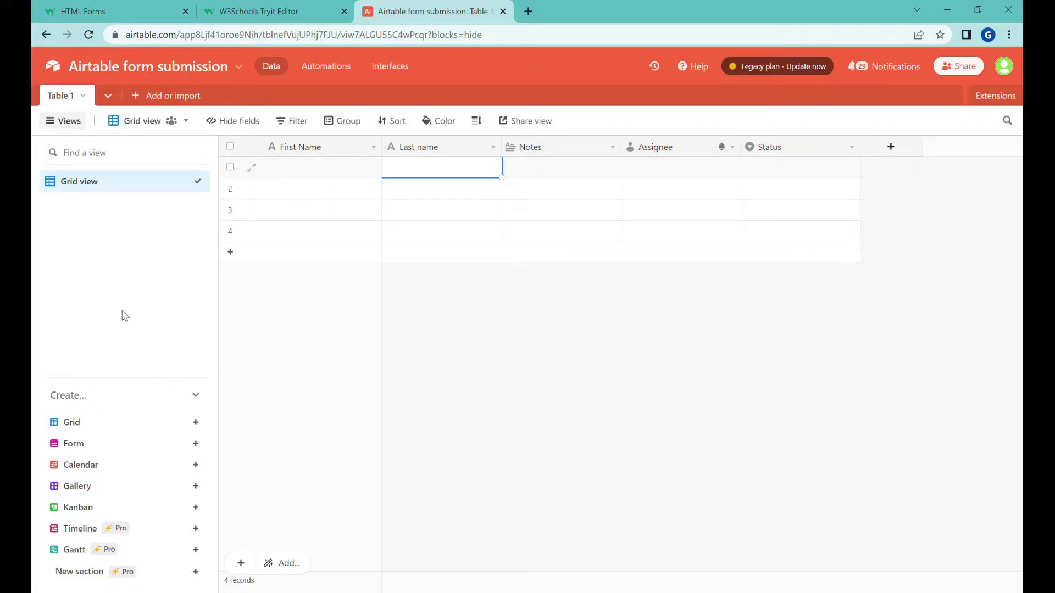
# Create a Form view for Table 1, scroll through its fields, then go back to Grid view.
pyautogui.click(91, 447)
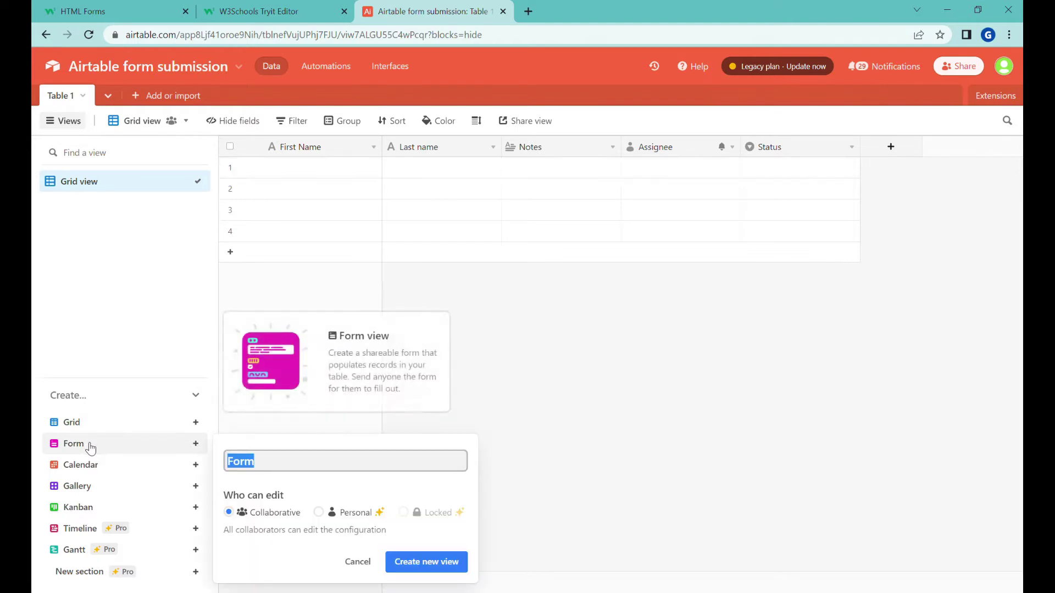
pyautogui.click(442, 567)
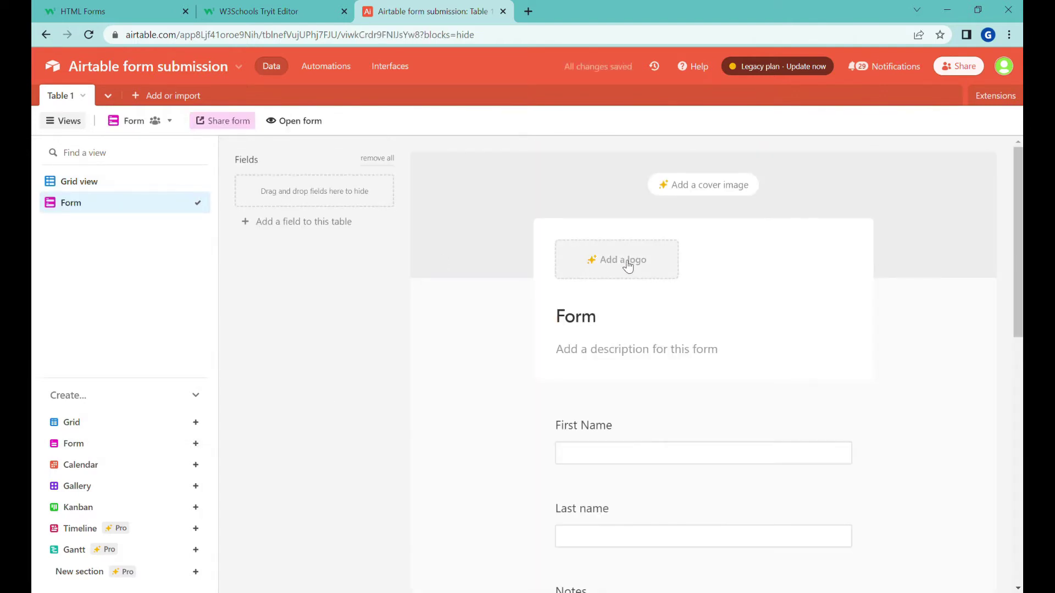
pyautogui.scroll(-3, 748, 455)
pyautogui.scroll(-5, 763, 334)
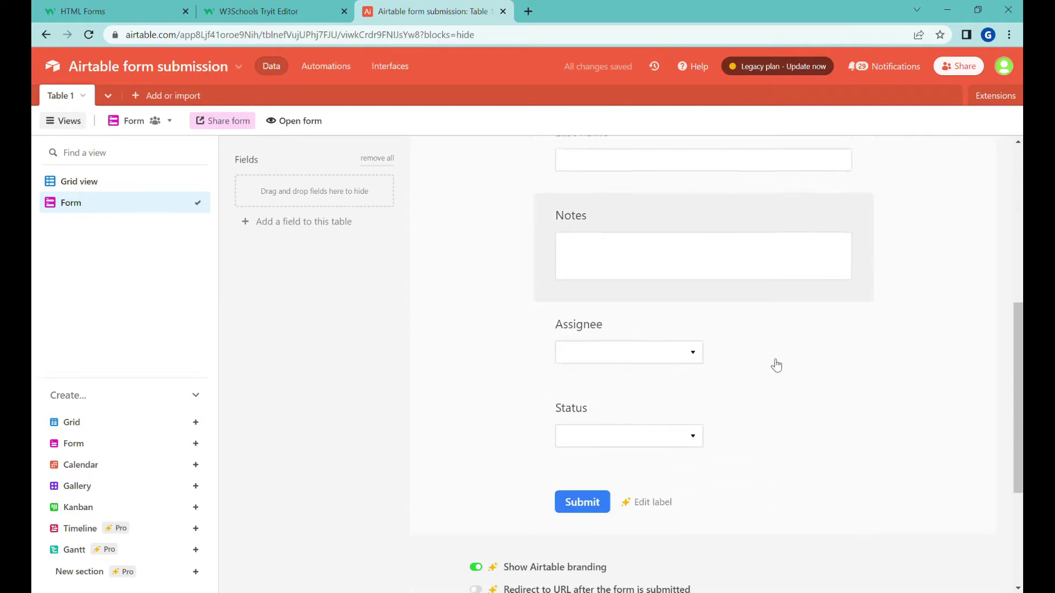
pyautogui.scroll(8, 734, 436)
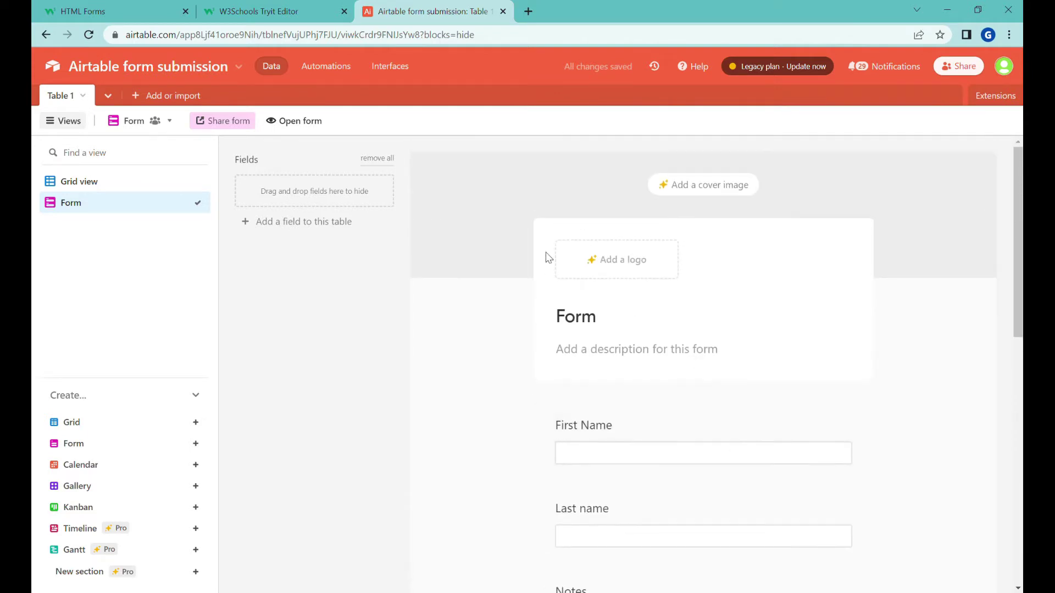
pyautogui.scroll(-10, 948, 379)
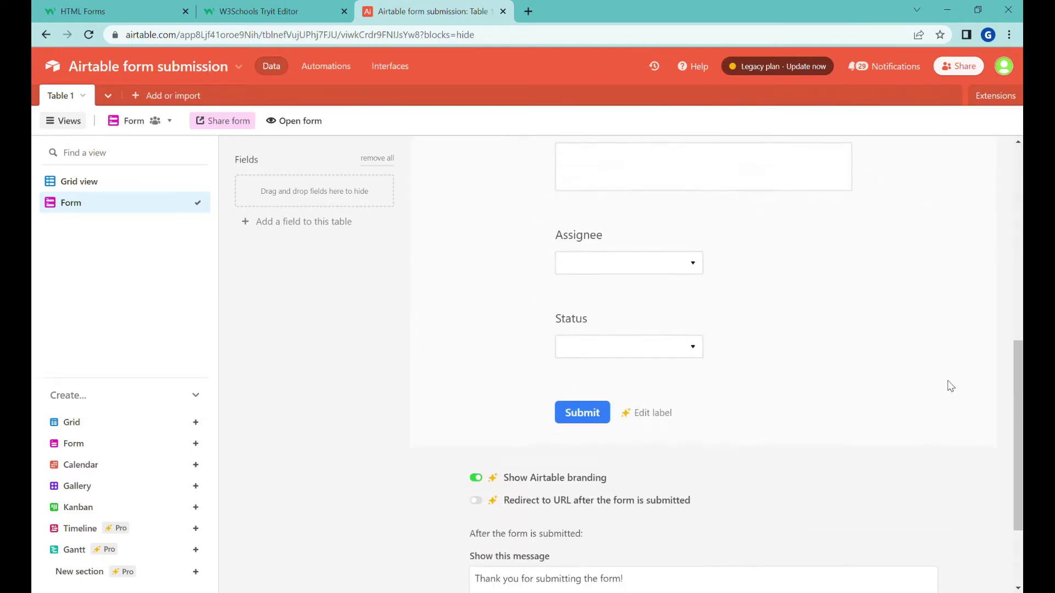
pyautogui.scroll(10, 775, 344)
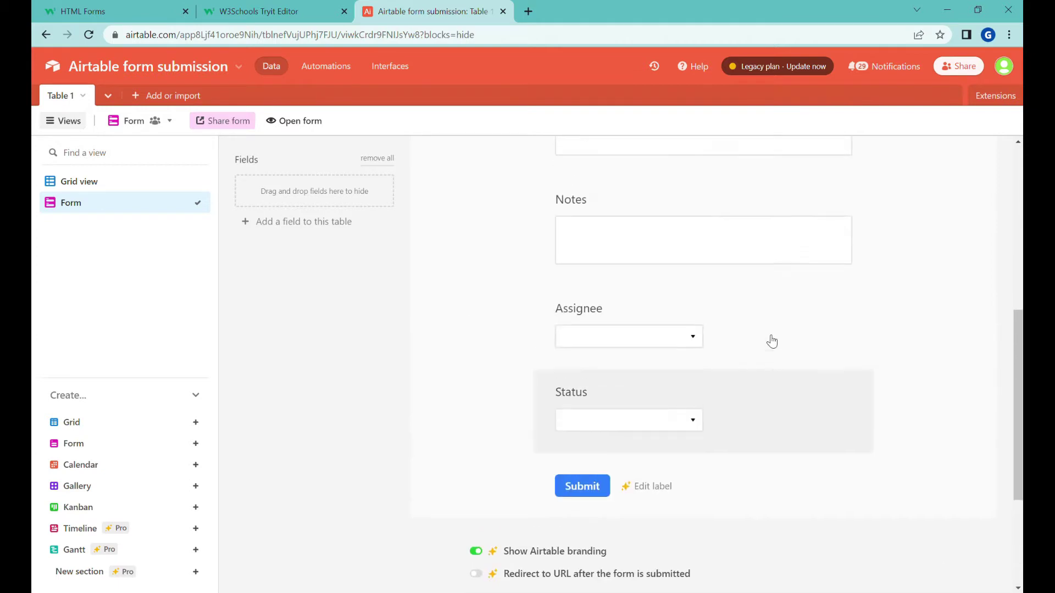
pyautogui.click(119, 183)
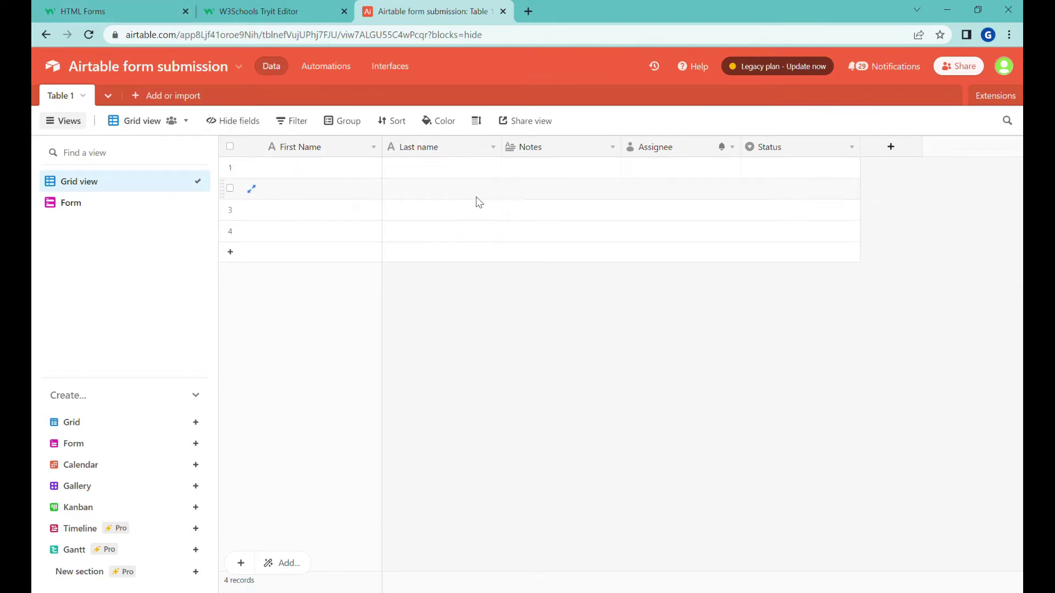
# Create Automation 1 with a 'When webhook received' trigger.
pyautogui.click(318, 69)
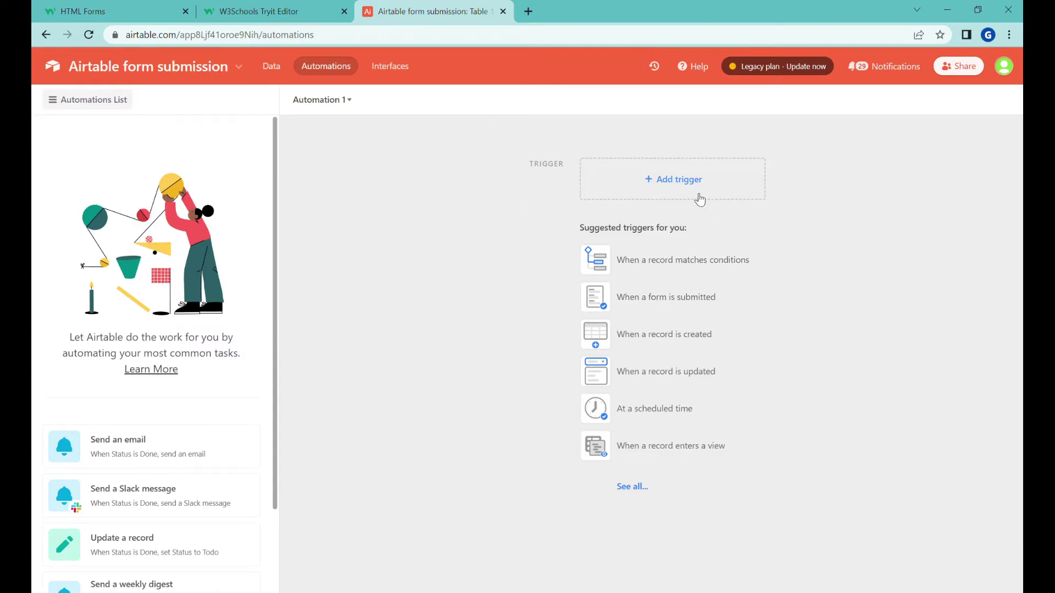
pyautogui.click(682, 191)
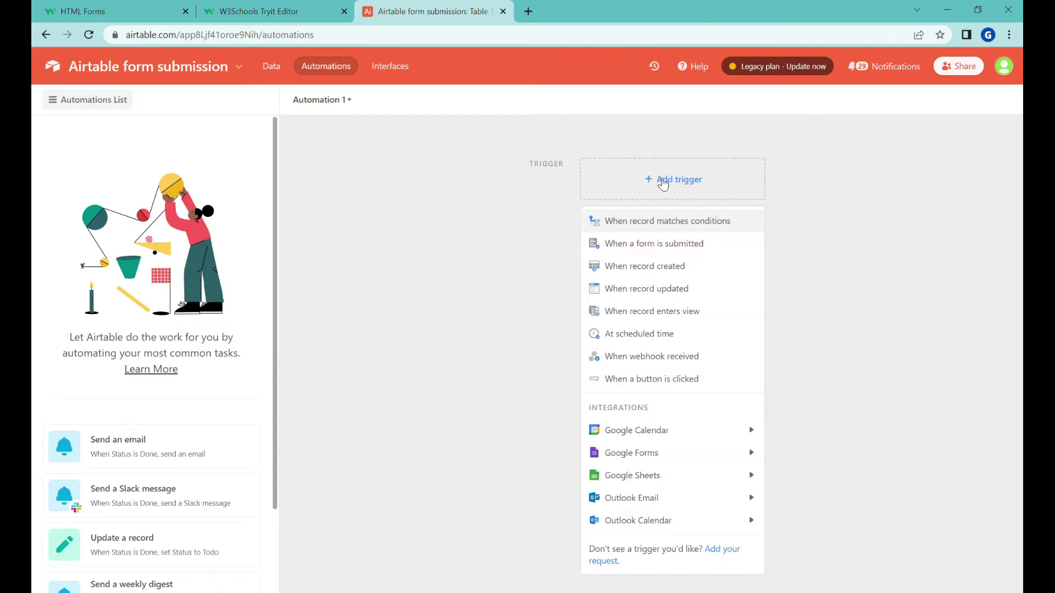
pyautogui.click(718, 169)
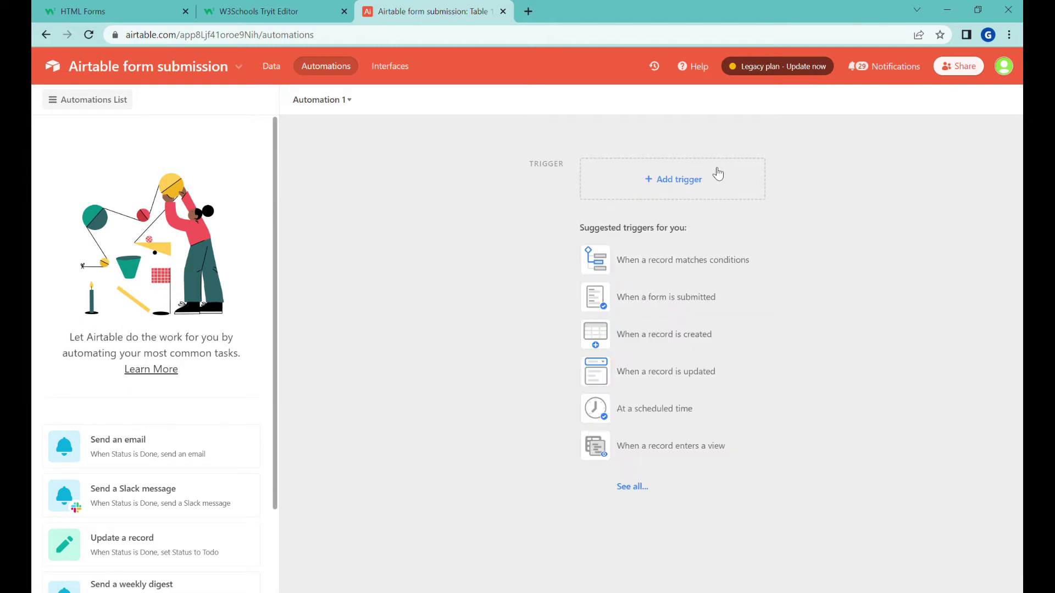
pyautogui.click(699, 175)
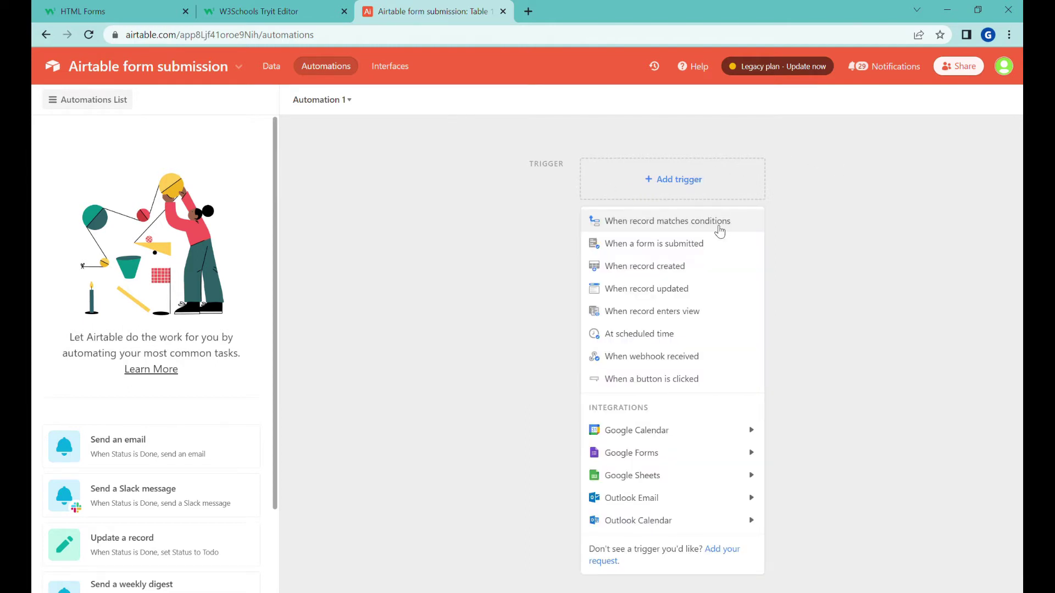
pyautogui.click(688, 358)
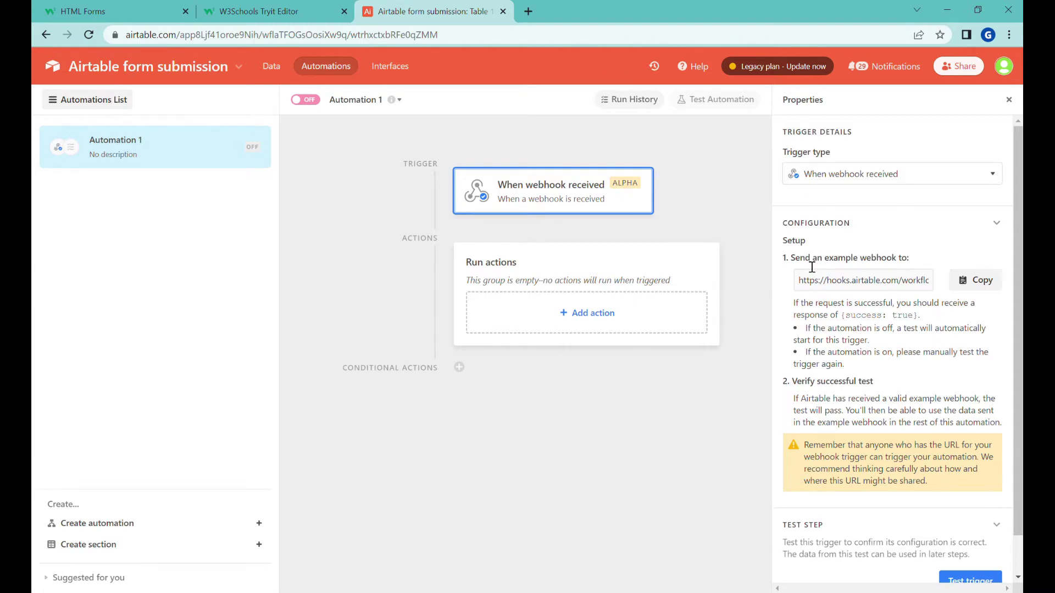
# Copy Automation 1's example webhook URL and switch to the W3Schools HTML Forms page.
pyautogui.scroll(-1, 848, 314)
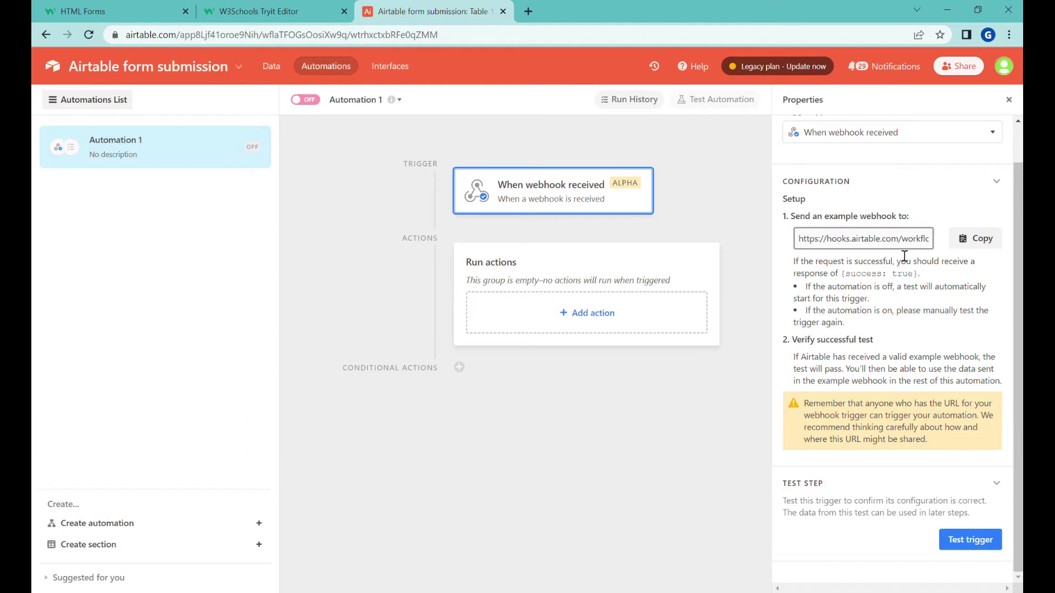
pyautogui.click(981, 244)
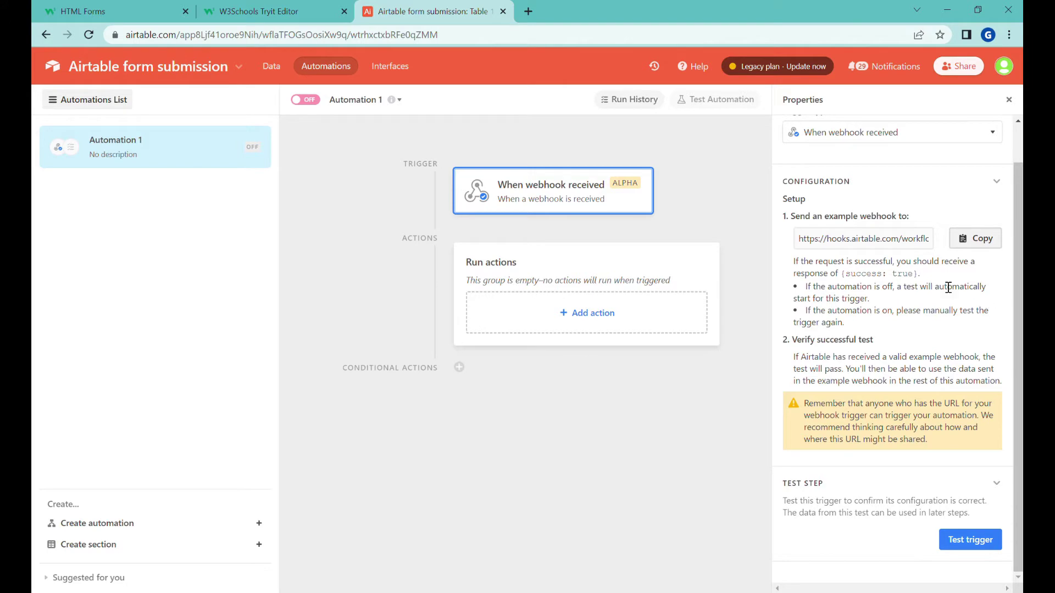
pyautogui.click(117, 14)
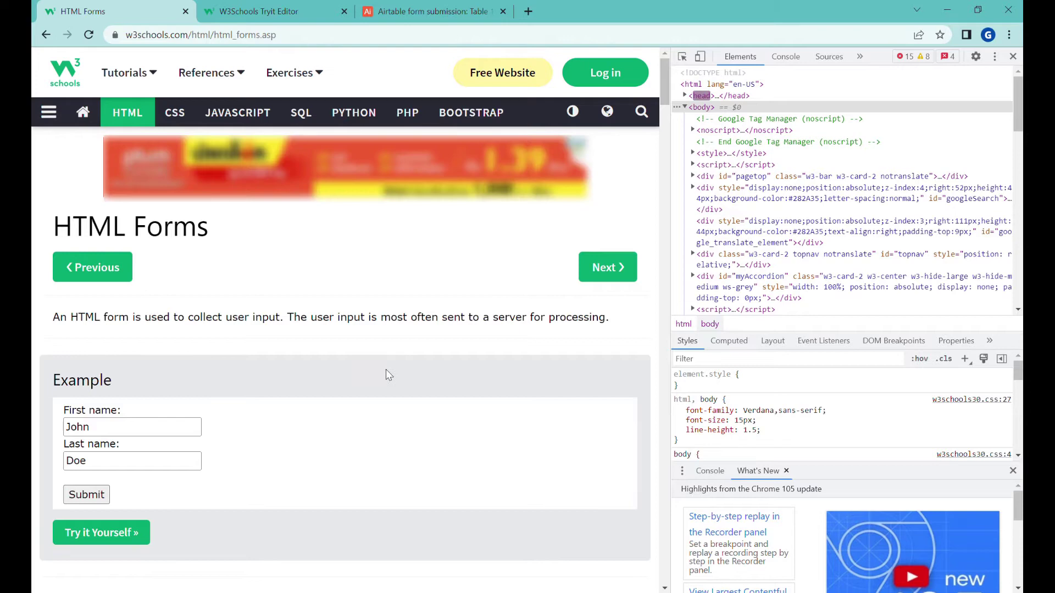
# In the Tryit Editor, select the /action_page.php path in the form tag's action.
pyautogui.click(263, 11)
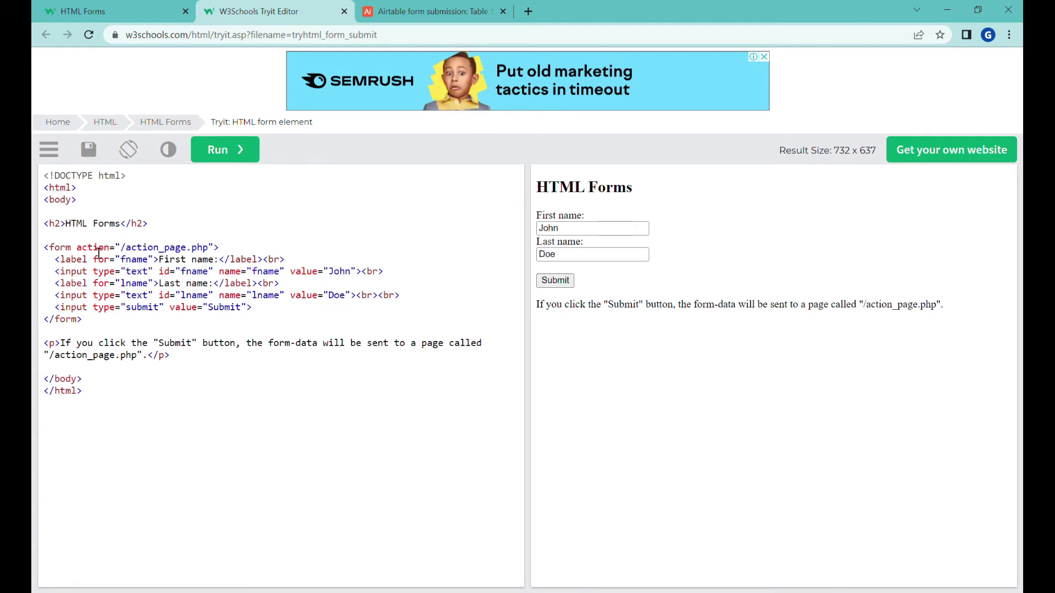
pyautogui.moveTo(50, 248); pyautogui.dragTo(120, 248)
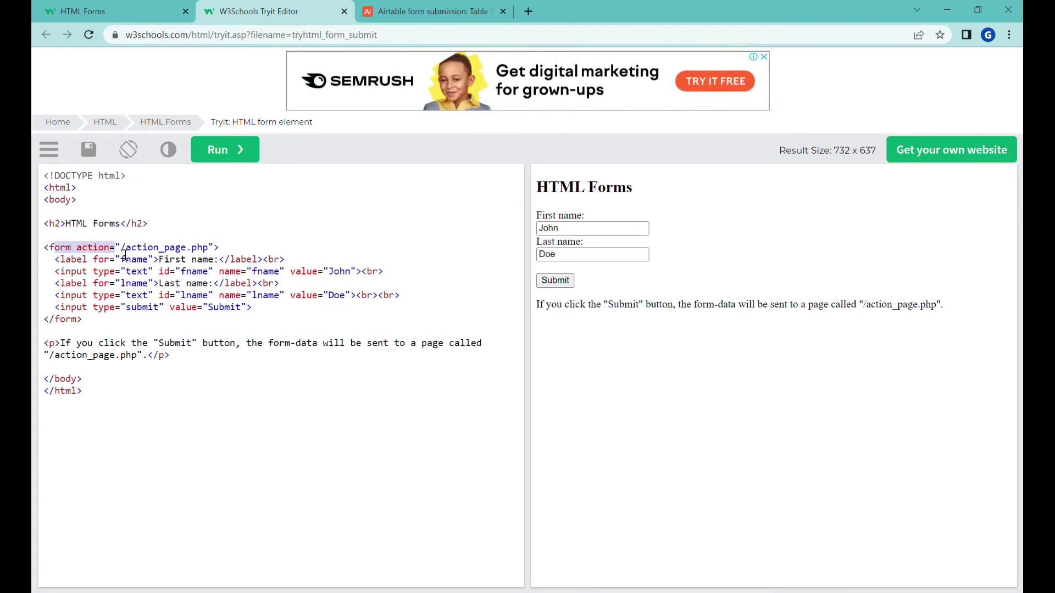
pyautogui.click(224, 252)
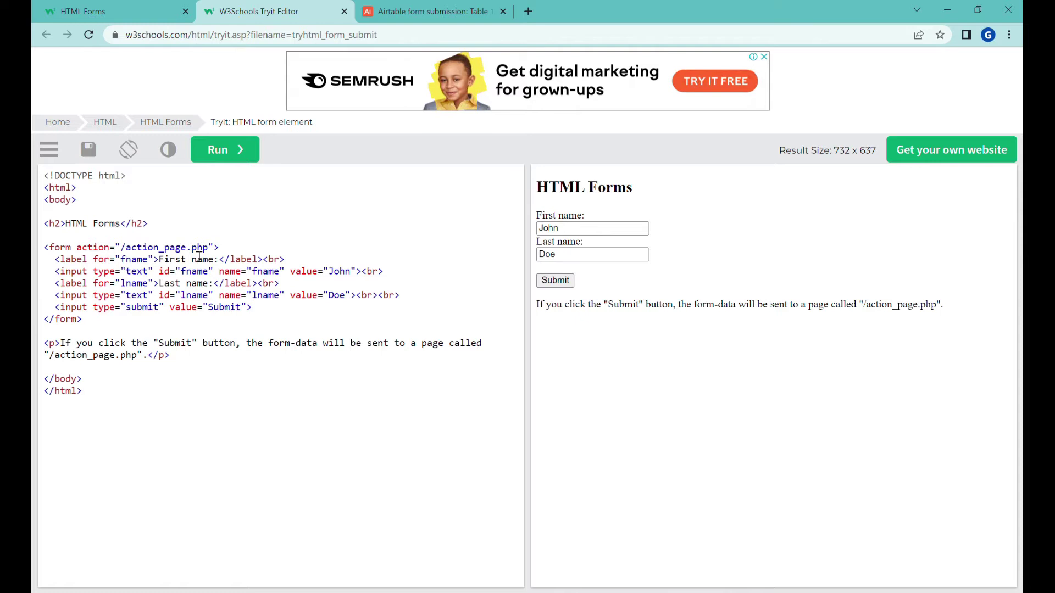
pyautogui.moveTo(209, 247); pyautogui.dragTo(129, 257)
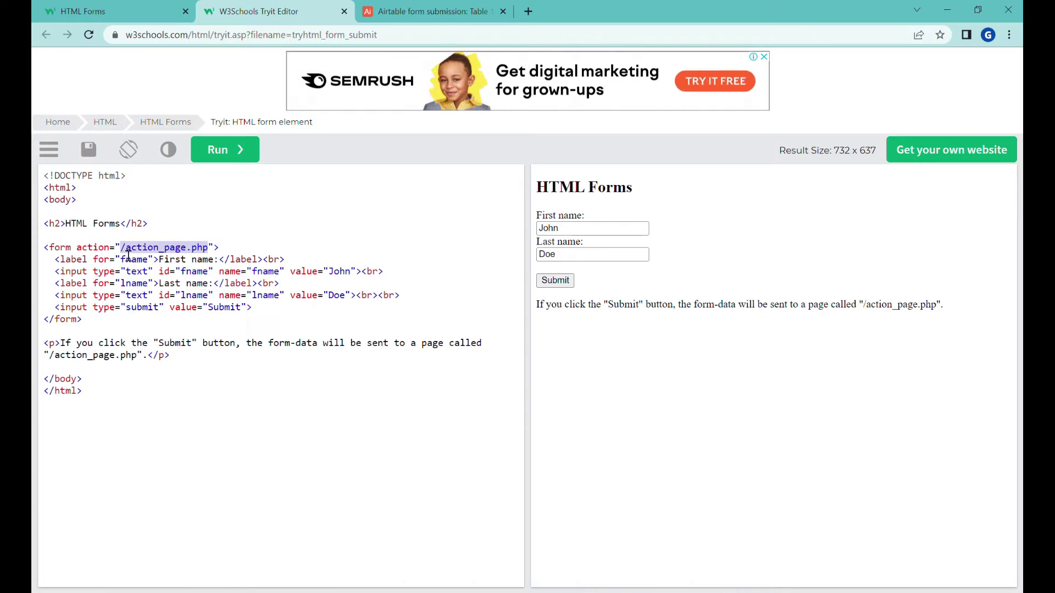
# Paste the Airtable webhook URL as the form action and add method="POST" to the form tag.
pyautogui.hotkey('ctrl', 'v')
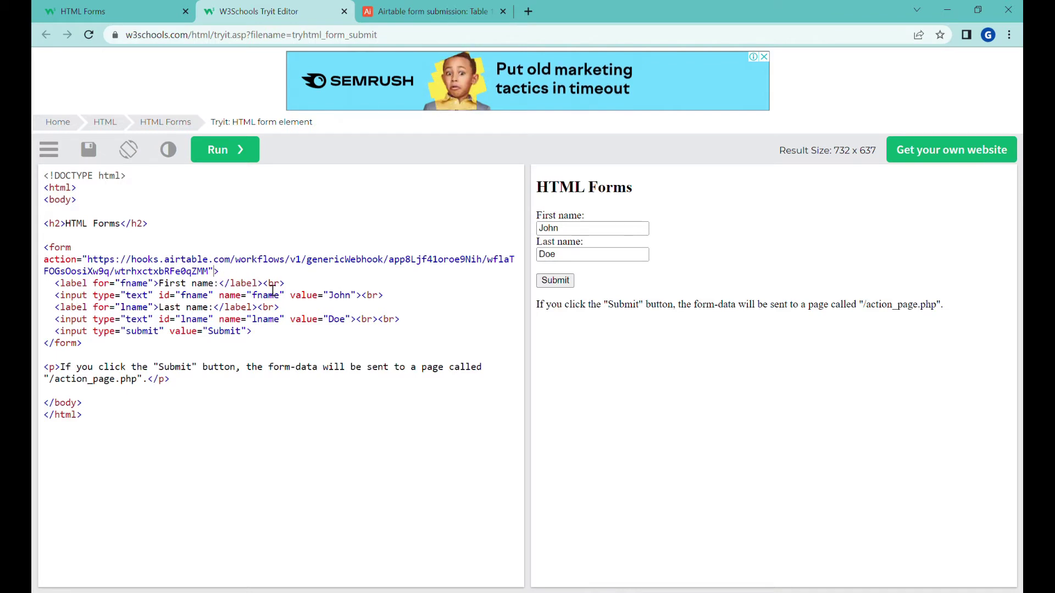
pyautogui.press('Right')
pyautogui.write('m')
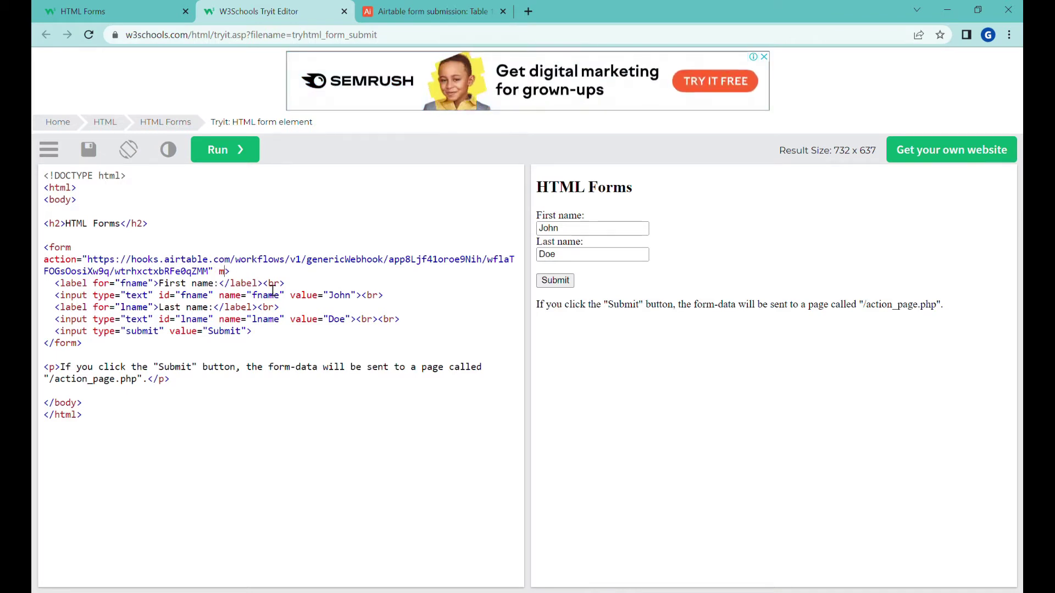
pyautogui.write('ethod="POST')
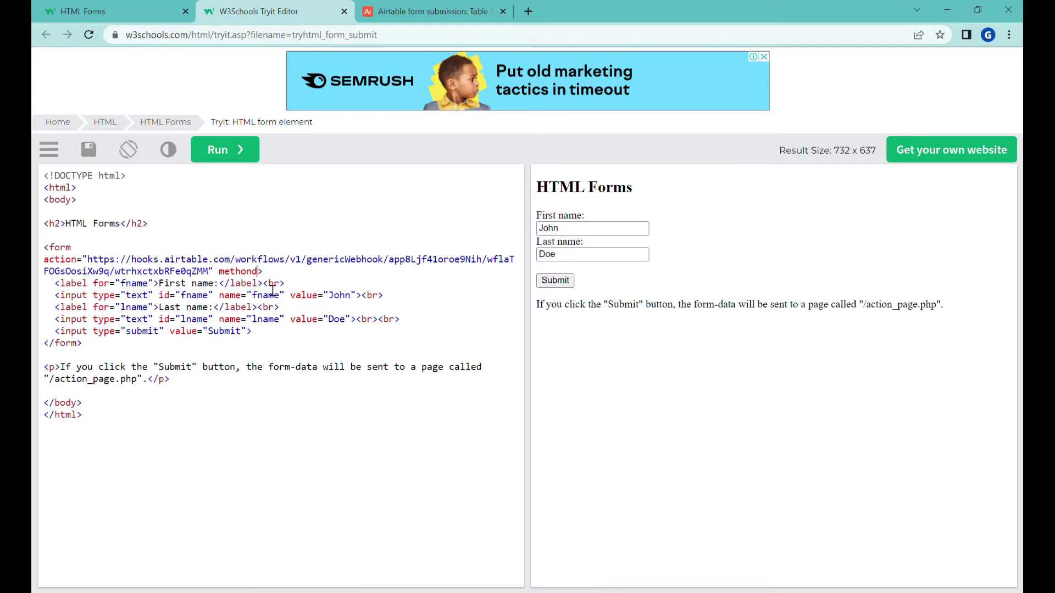
pyautogui.click(433, 12)
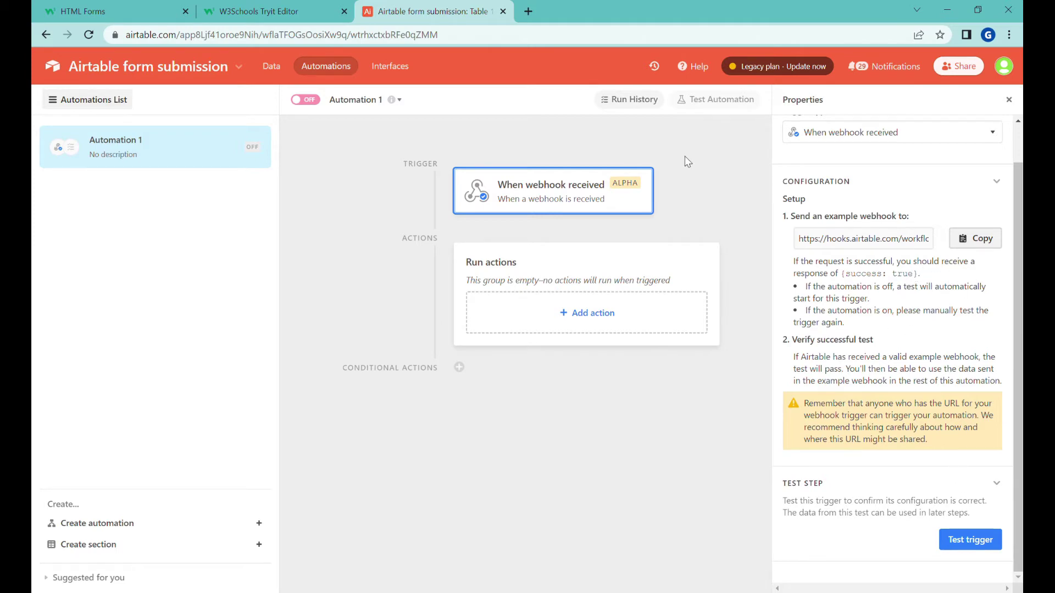
pyautogui.click(254, 11)
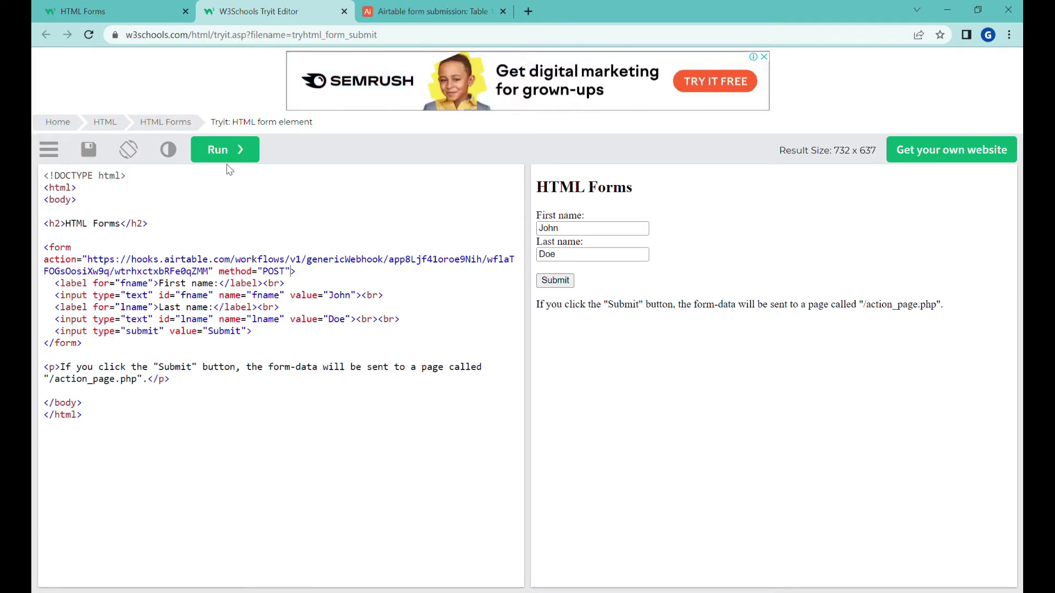
# Run the edited code so the preview form posts to the webhook URL.
pyautogui.click(203, 271)
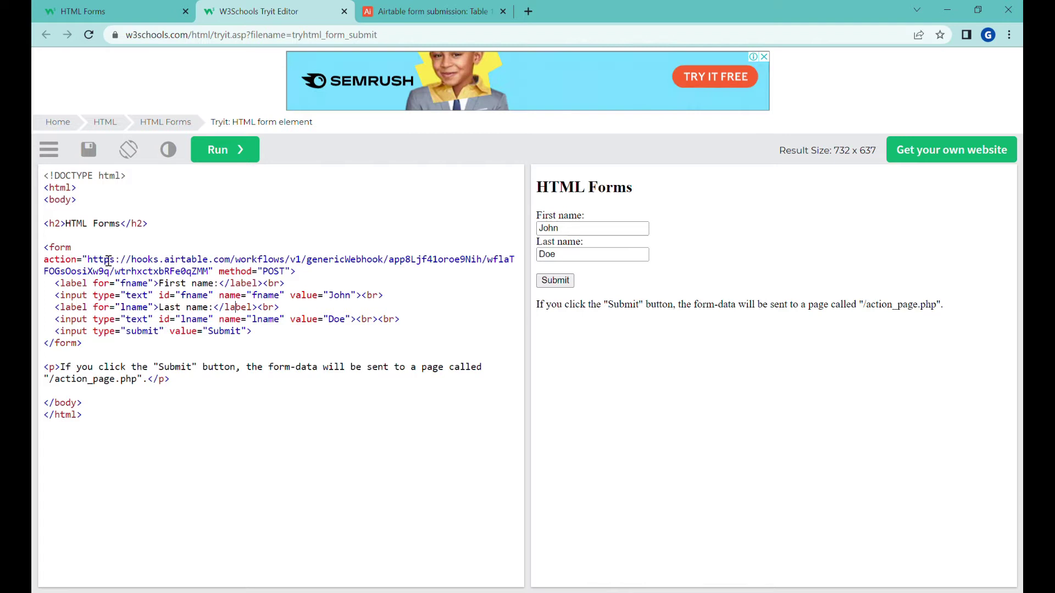
pyautogui.moveTo(110, 259); pyautogui.dragTo(220, 276)
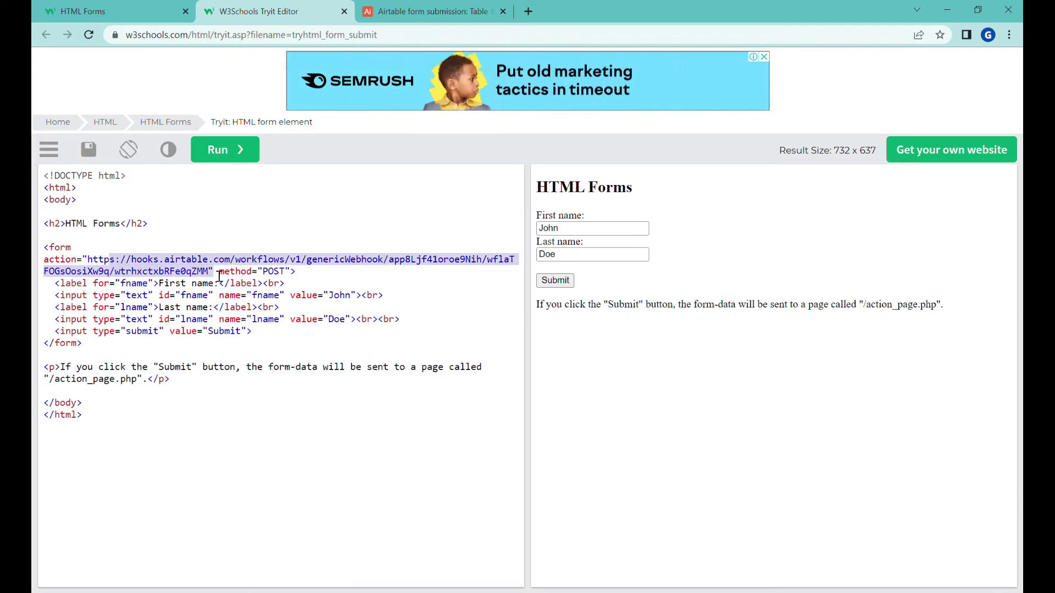
pyautogui.click(228, 154)
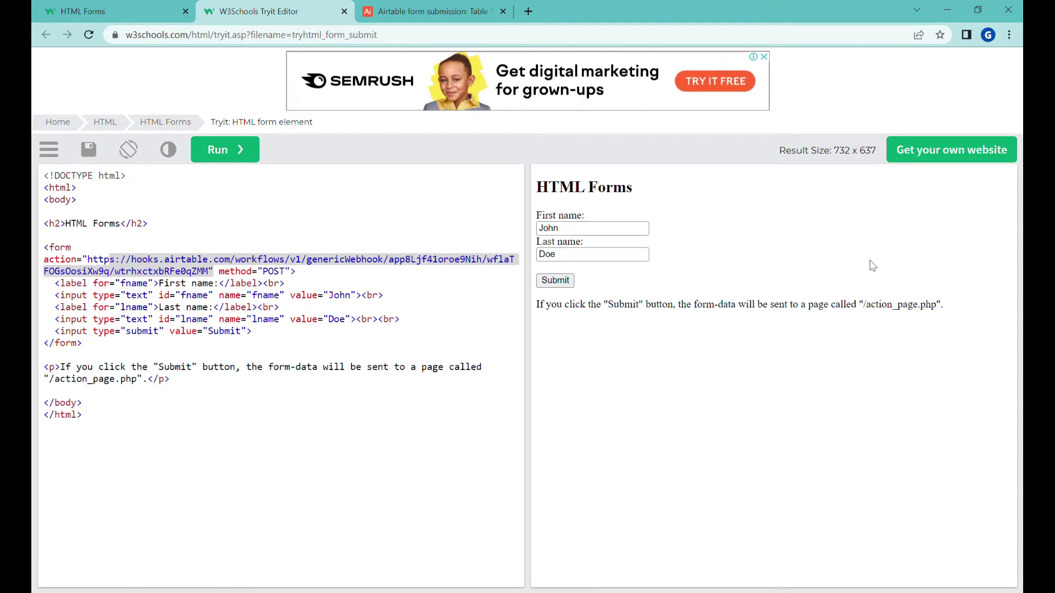
pyautogui.moveTo(769, 230); pyautogui.dragTo(835, 242)
pyautogui.click(241, 153)
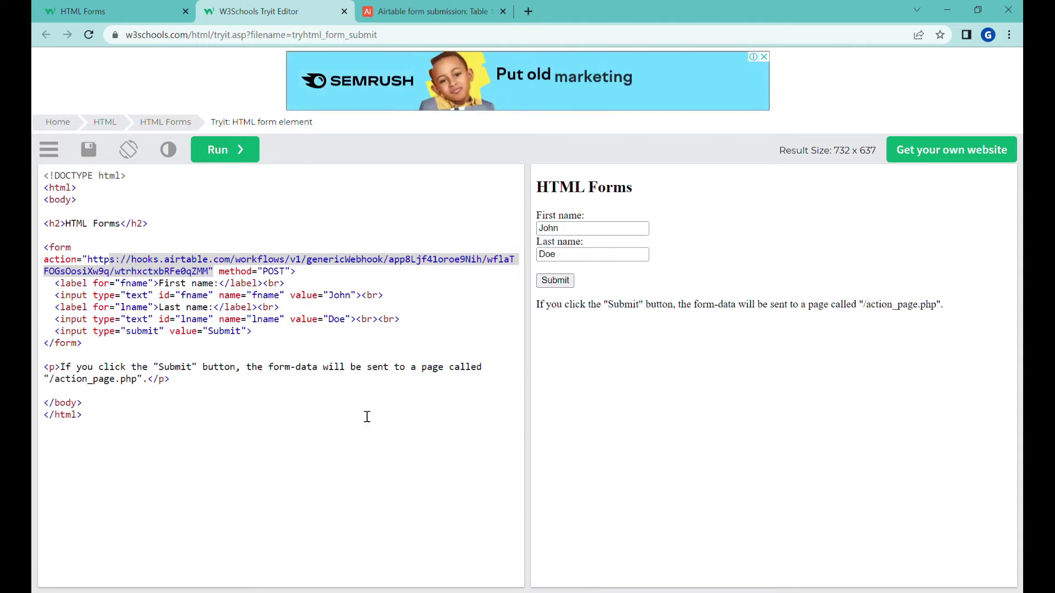
# Change the first name to Greg and submit, getting {"success":true}.
pyautogui.doubleClick(578, 233)
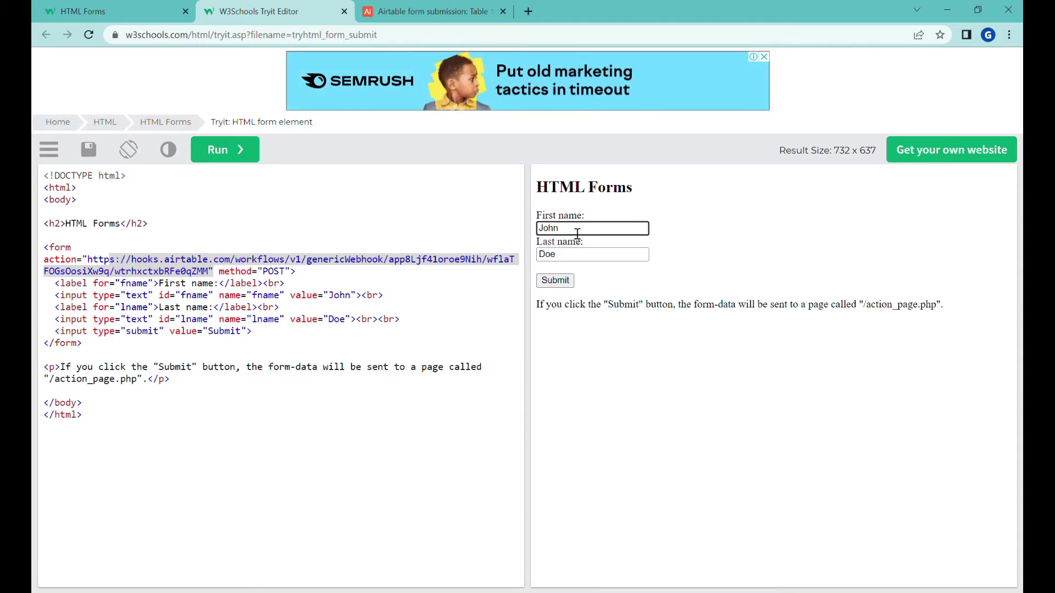
pyautogui.write('J')
pyautogui.press('BackSpace')
pyautogui.write('Greg')
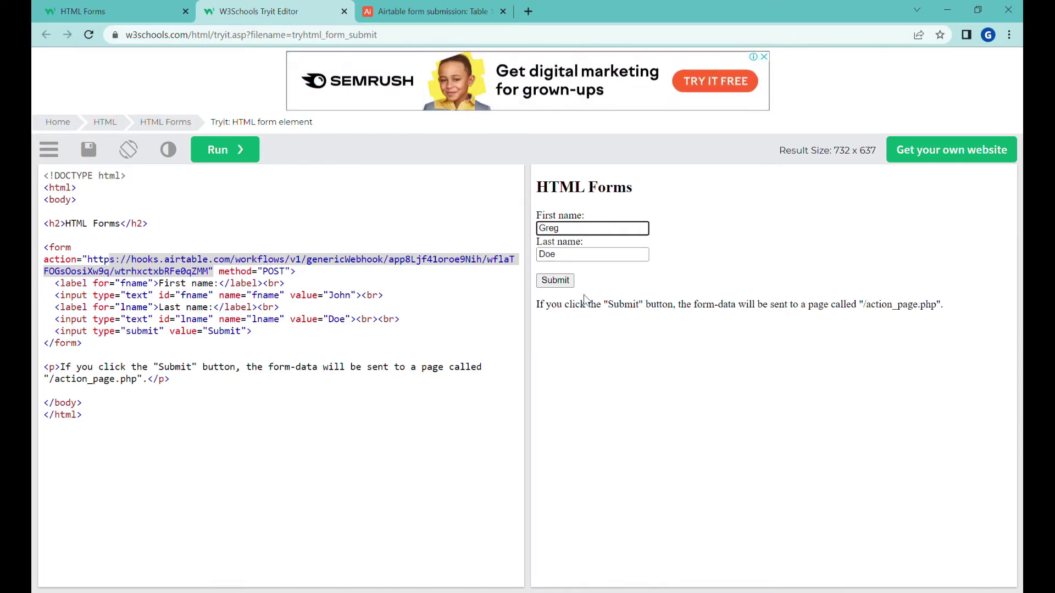
pyautogui.click(556, 282)
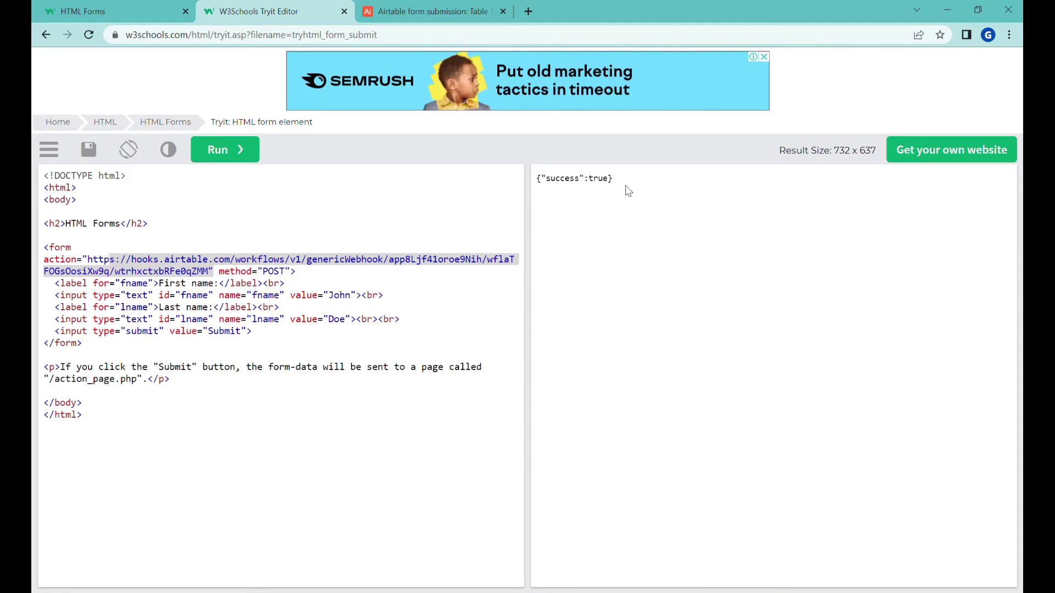
# Expand the webhook body in the Airtable test results to see fname Greg and lname Doe.
pyautogui.click(450, 4)
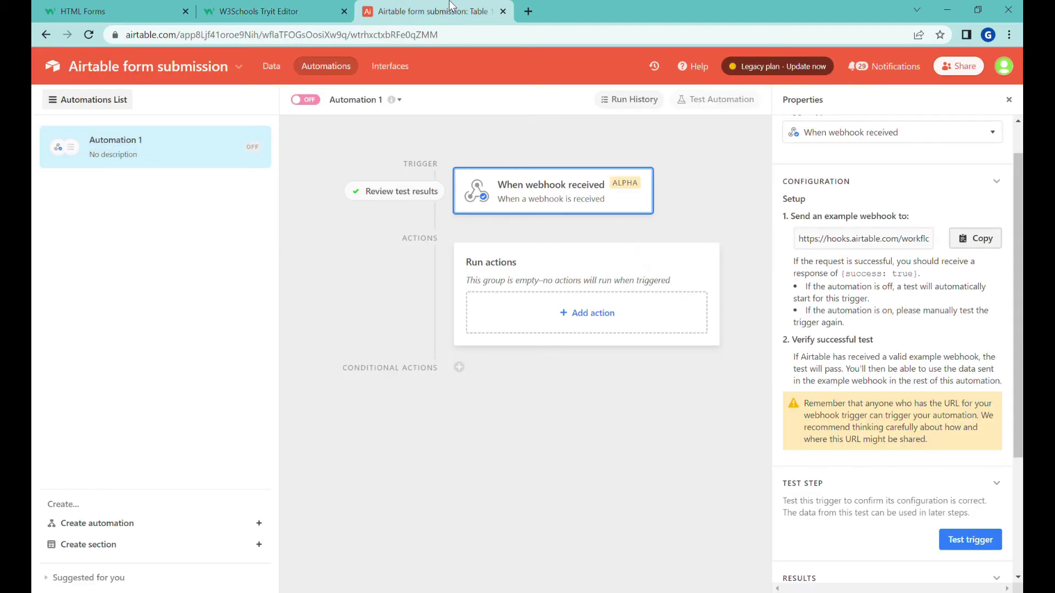
pyautogui.scroll(-3, 923, 351)
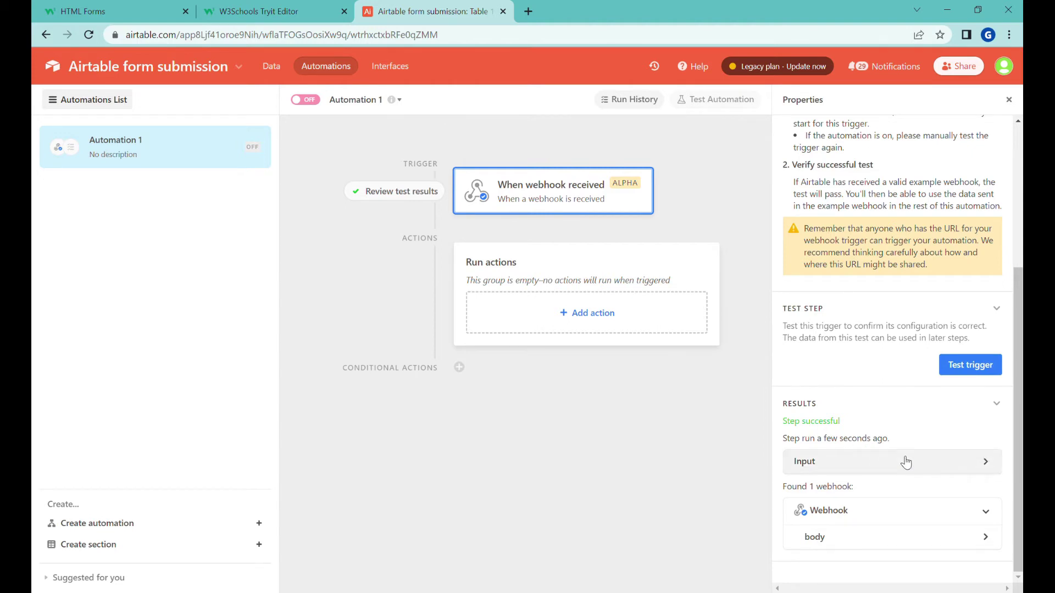
pyautogui.click(886, 541)
pyautogui.scroll(-1, 893, 511)
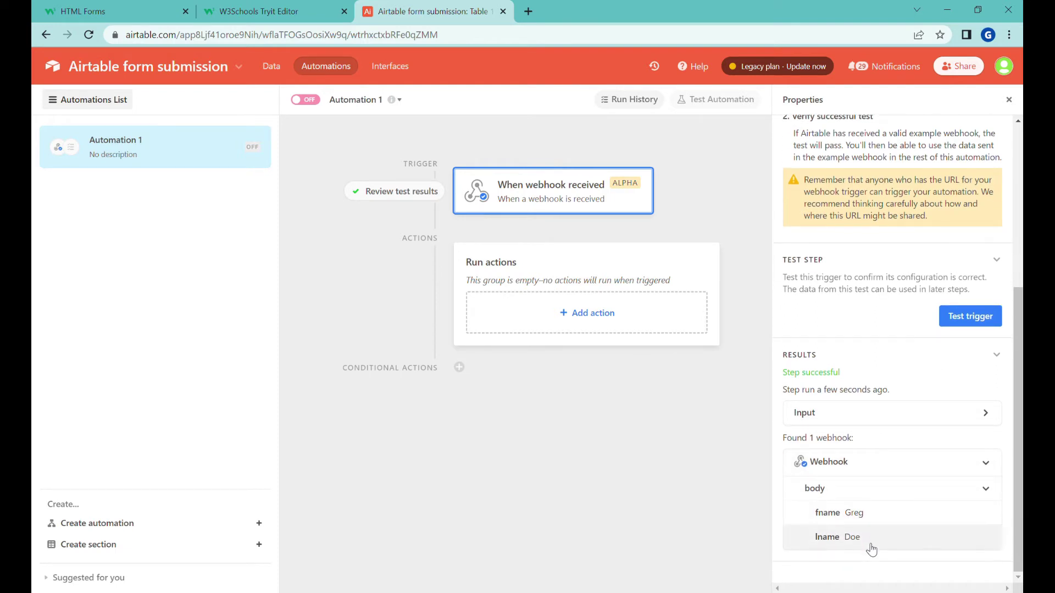
# Duplicate the last-name label and input lines as a new textarea field, then run the code.
pyautogui.click(289, 19)
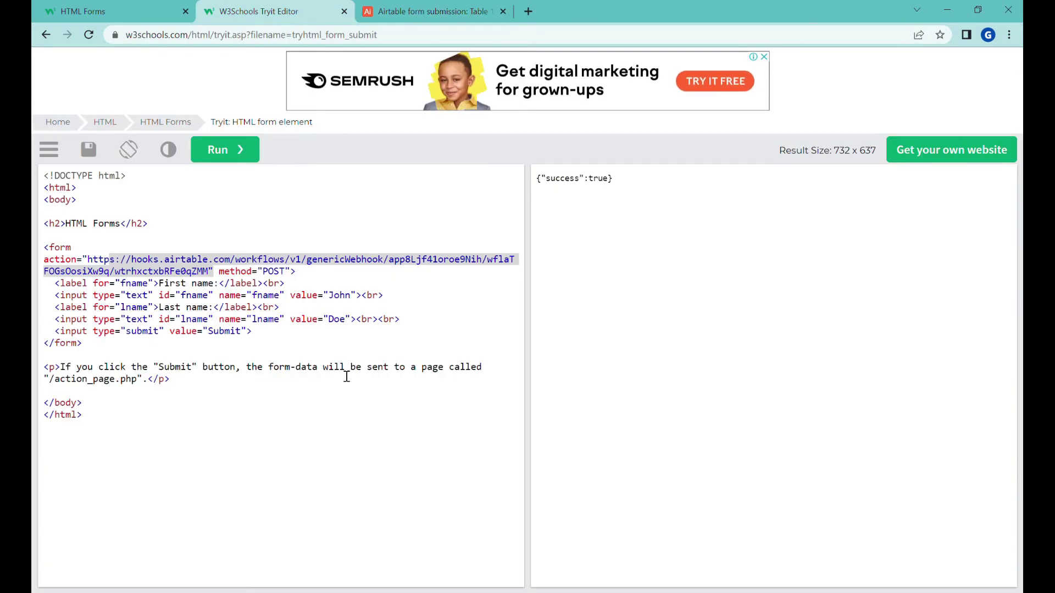
pyautogui.click(431, 11)
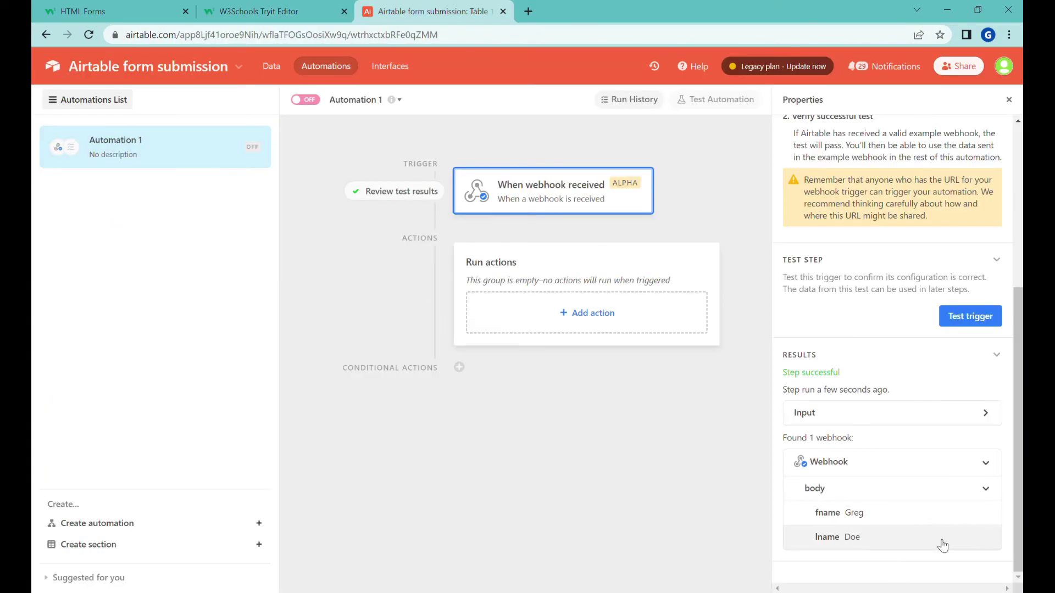
pyautogui.click(275, 12)
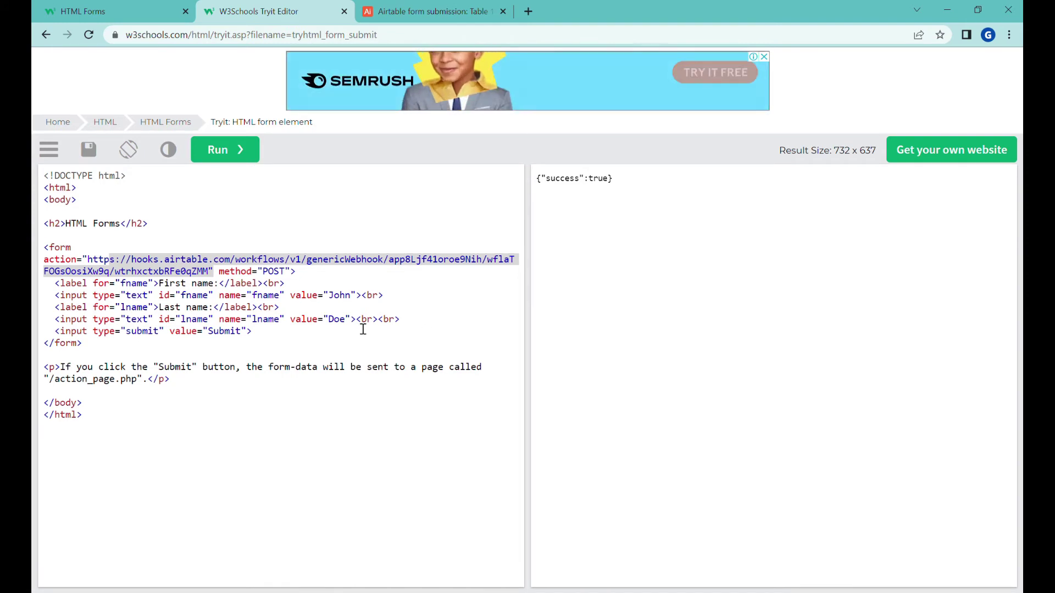
pyautogui.moveTo(421, 323); pyautogui.dragTo(35, 301)
pyautogui.click(407, 319)
pyautogui.press('Return')
pyautogui.write('<label for="description">Last name:</label><br>   <input type="text" id="description" name="description" value="Doe"><br><br>')
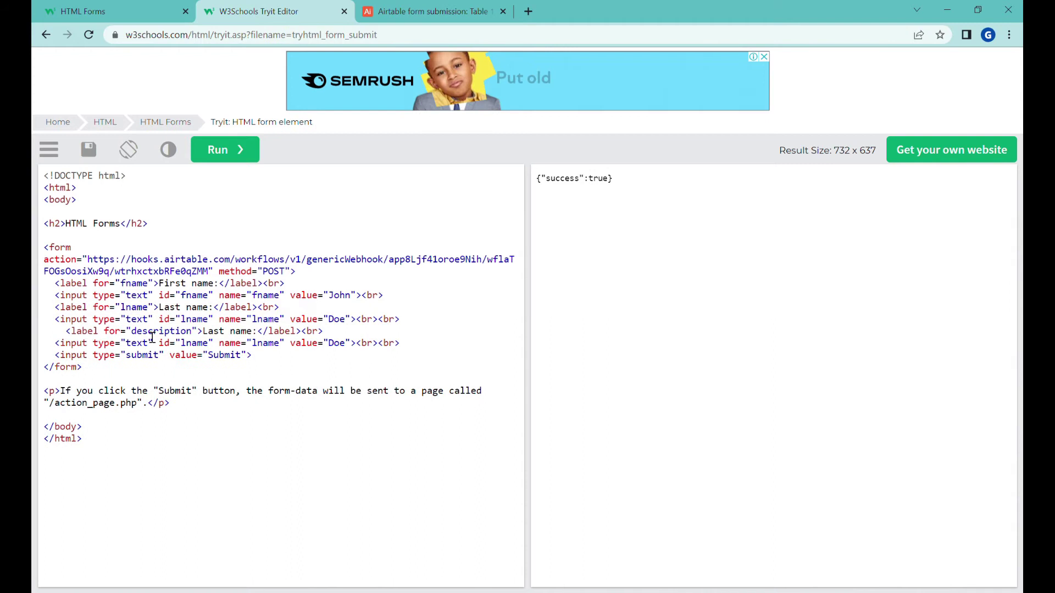
pyautogui.doubleClick(71, 343)
pyautogui.write('textarea')
pyautogui.click(432, 343)
pyautogui.write('</textarea>')
pyautogui.click(225, 150)
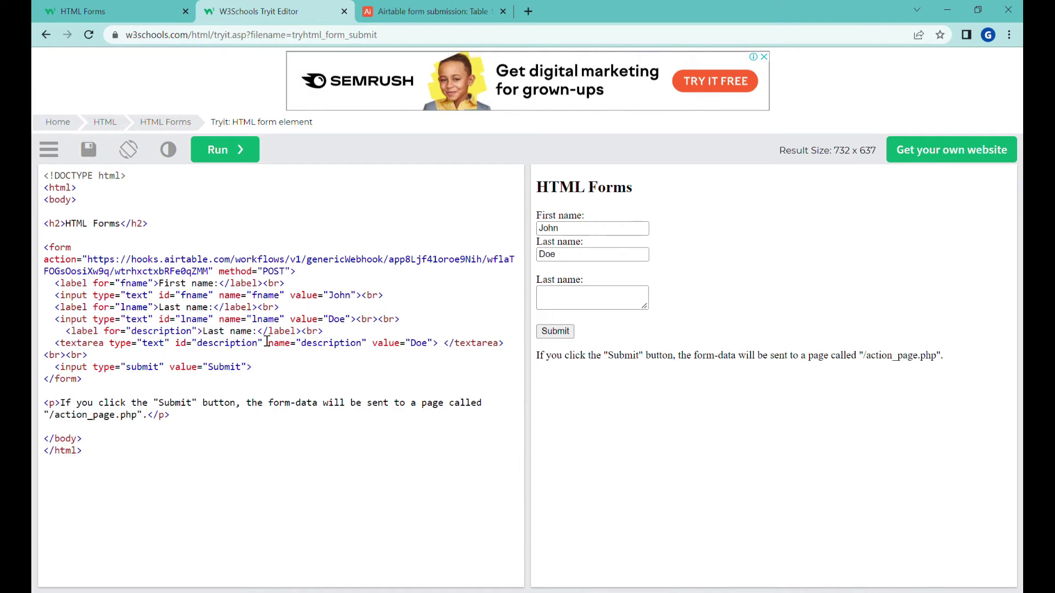
# Relabel the new field from Last name to Description and rerun the code.
pyautogui.click(247, 331)
pyautogui.moveTo(256, 332); pyautogui.dragTo(203, 332)
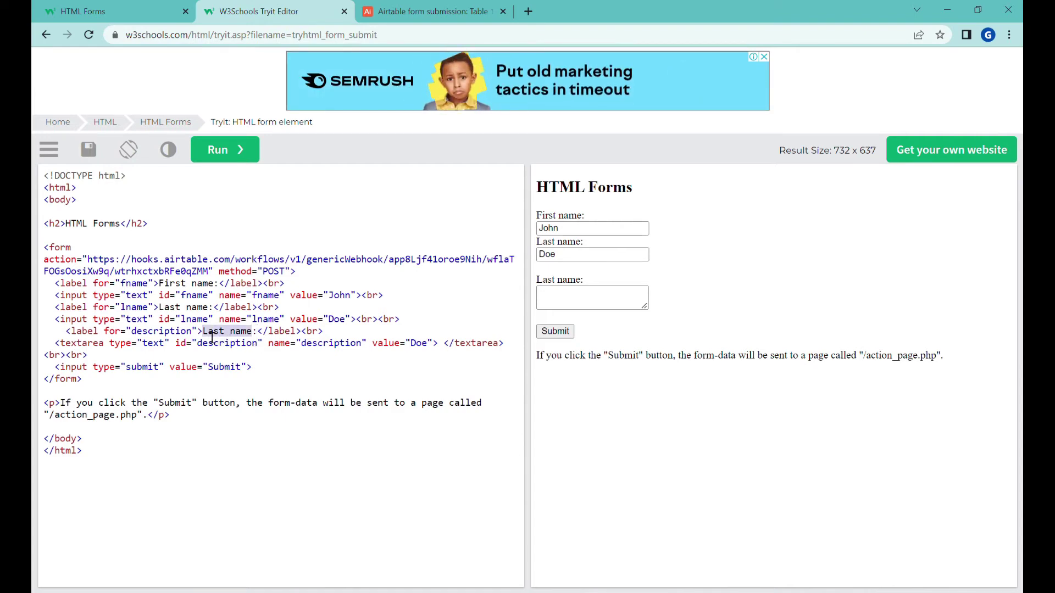
pyautogui.write('Description')
pyautogui.click(244, 157)
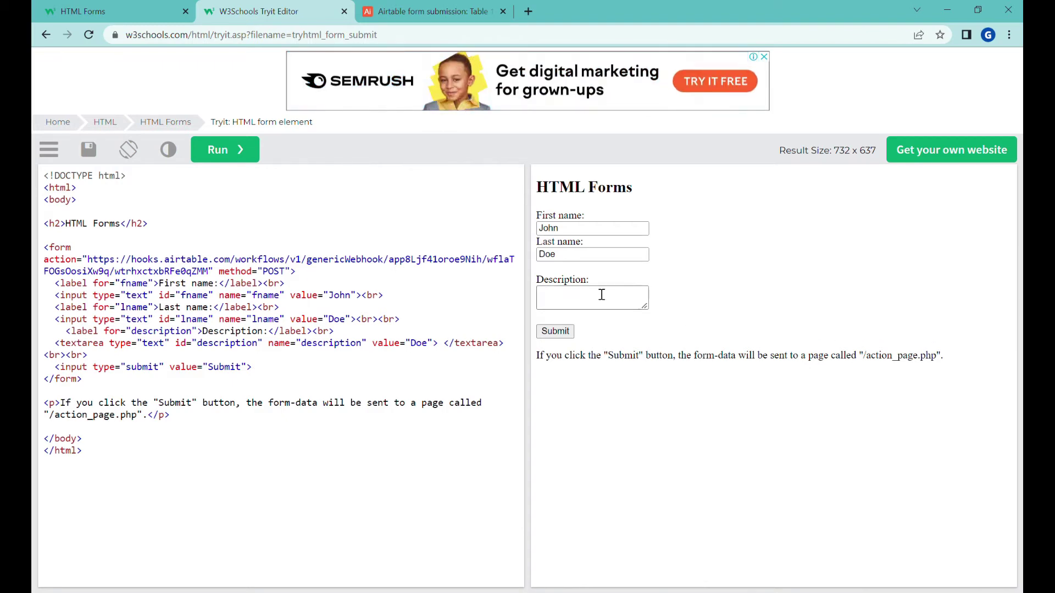
# Fill First name Greg and Description test2, then submit the form.
pyautogui.click(584, 230)
pyautogui.moveTo(584, 231); pyautogui.dragTo(480, 219)
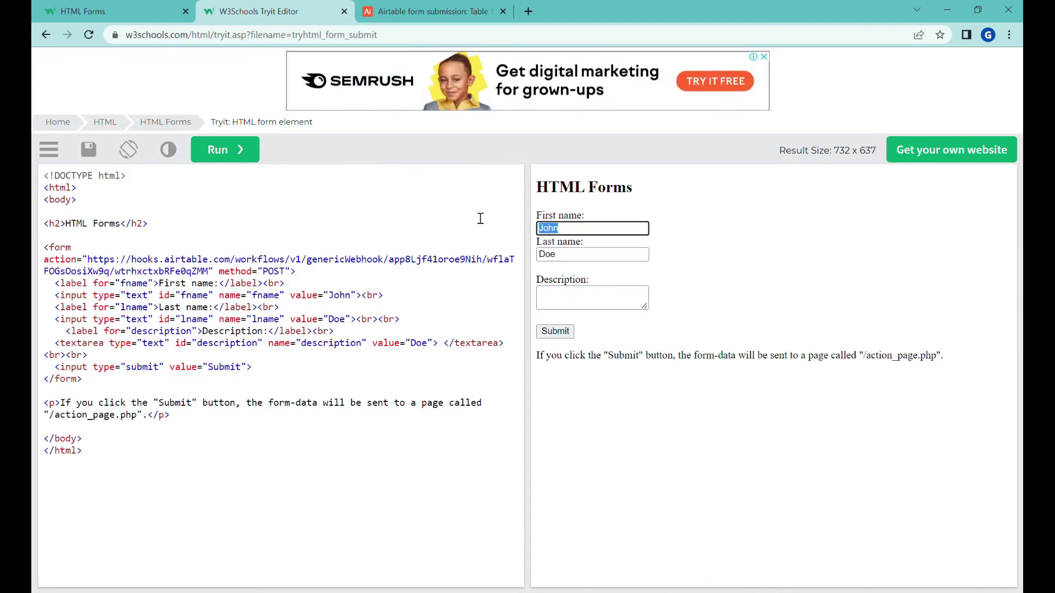
pyautogui.write('Greg')
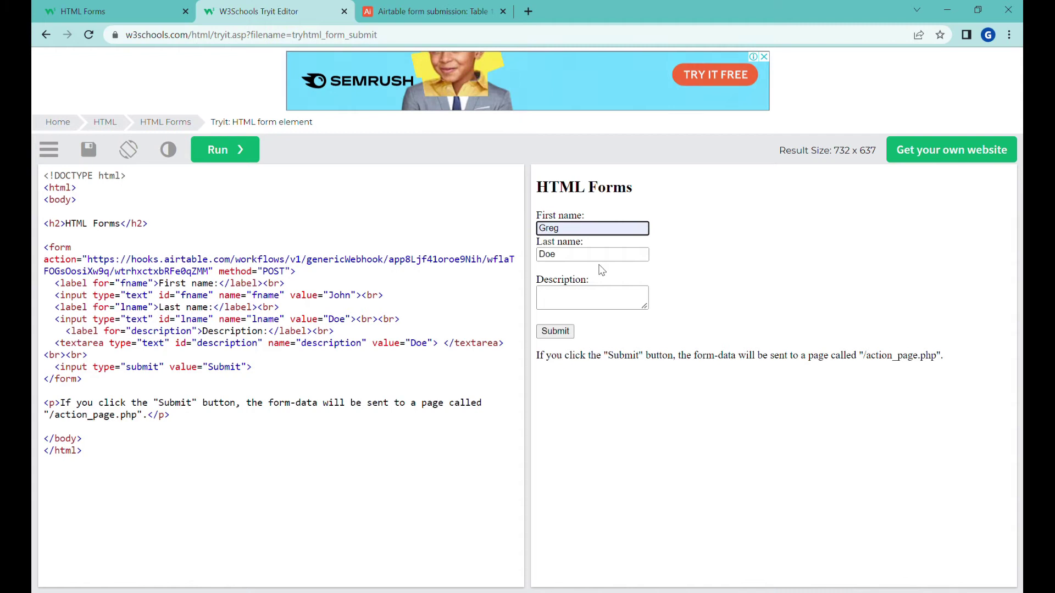
pyautogui.click(597, 302)
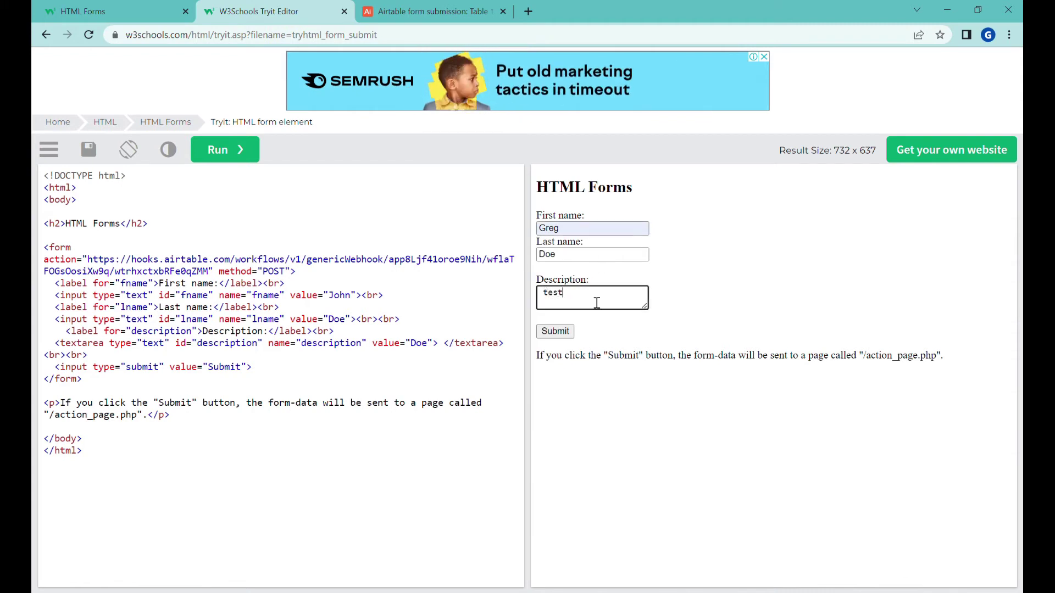
pyautogui.click(597, 321)
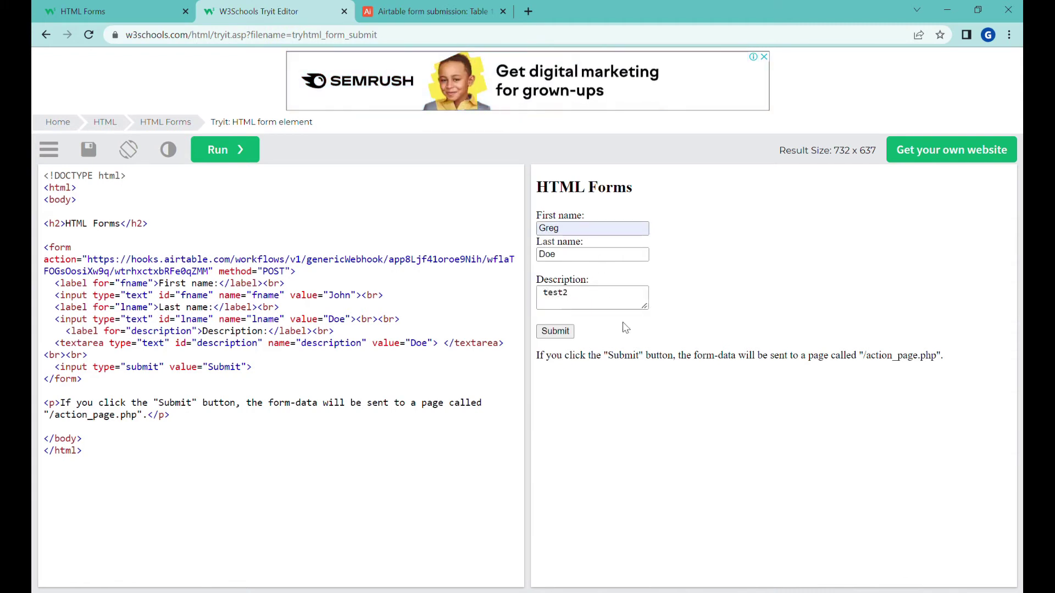
pyautogui.click(556, 337)
# Verify the webhook body shows description test2 with Greg and Doe, view Table 1, then return to Automation 1.
pyautogui.hotkey('ctrl', 'Tab')
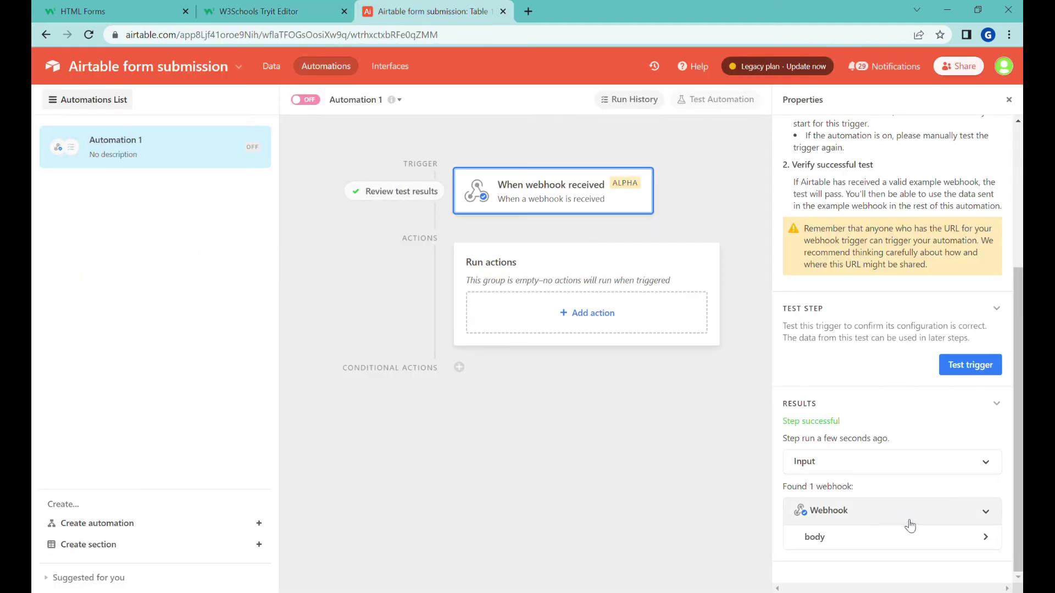
pyautogui.click(973, 536)
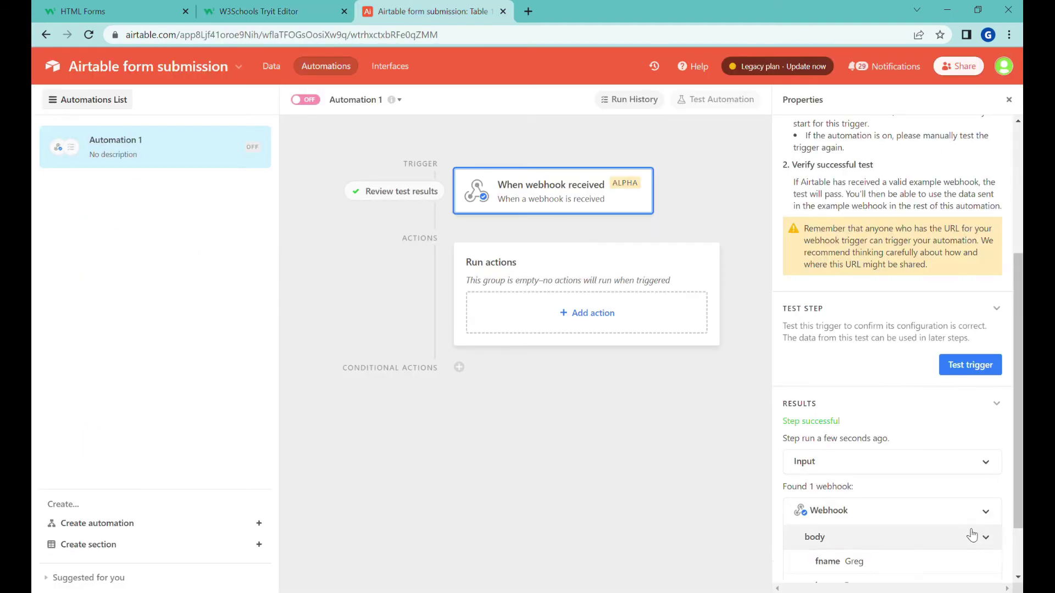
pyautogui.scroll(-2, 967, 506)
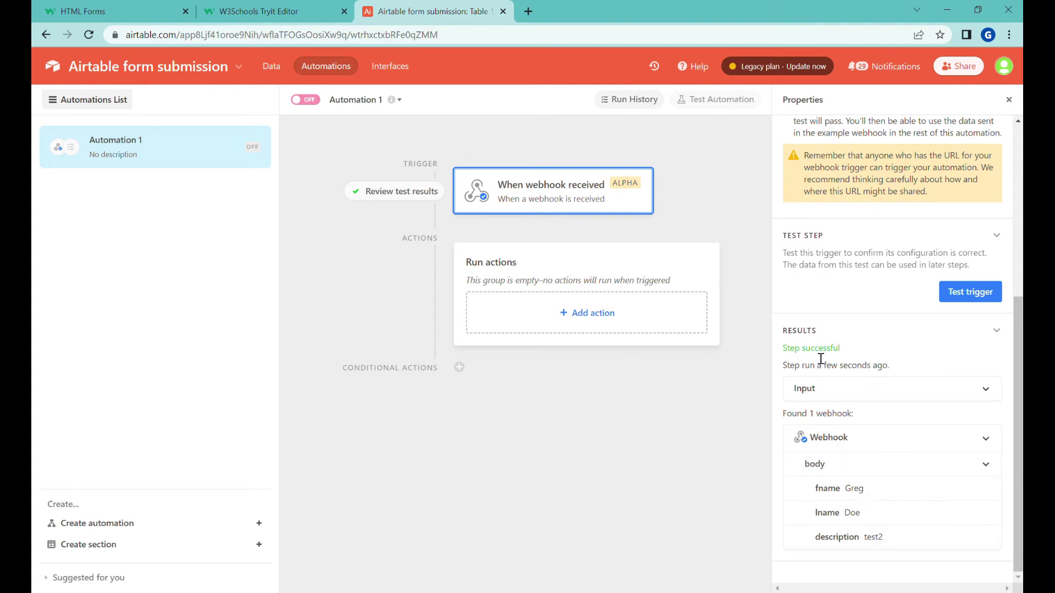
pyautogui.click(271, 66)
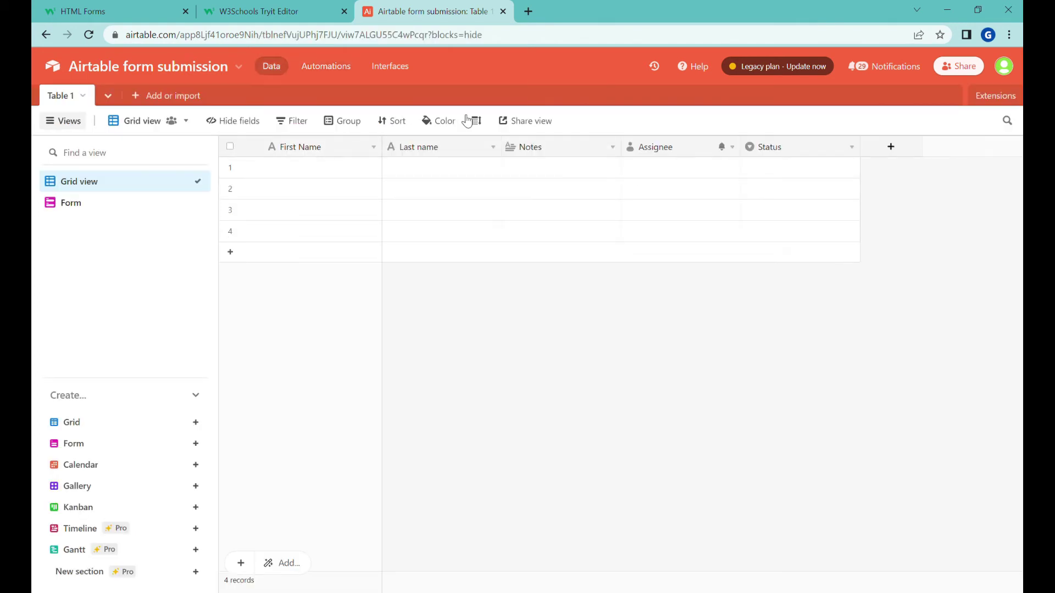
pyautogui.click(324, 69)
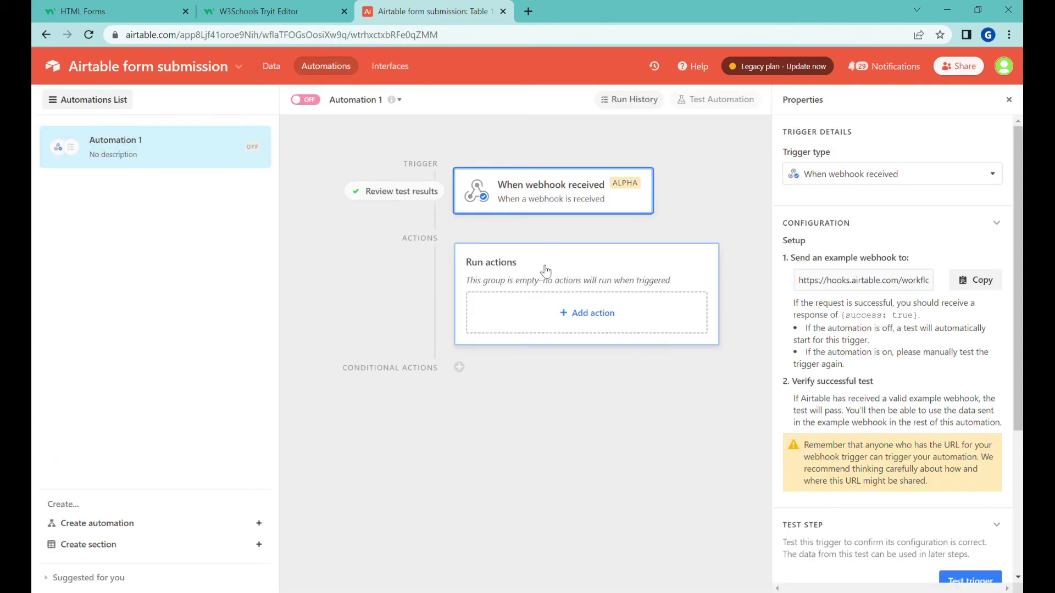
# Add a Create record action that creates records in Table 1.
pyautogui.click(599, 315)
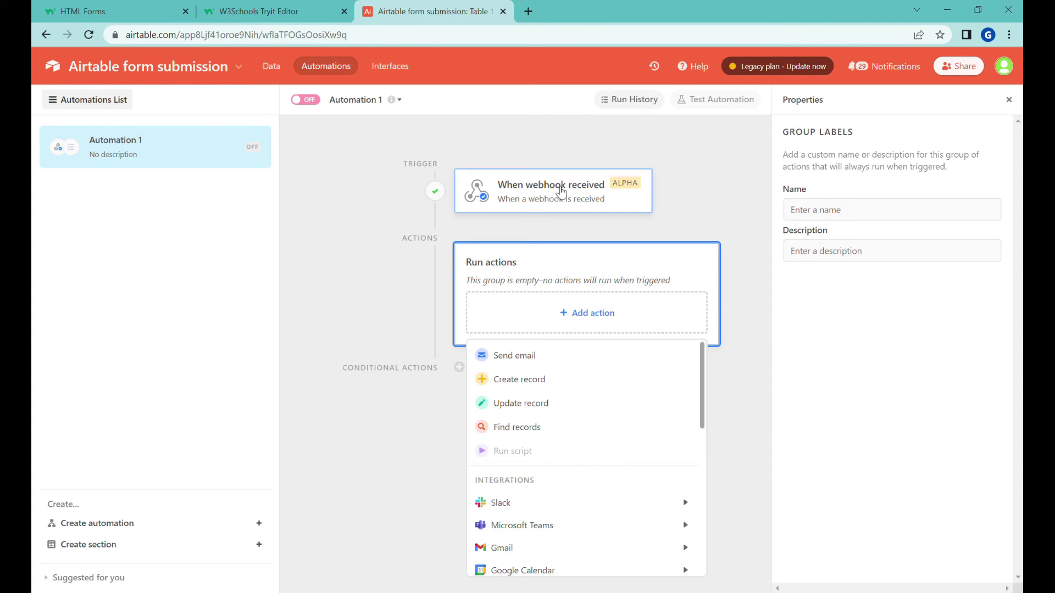
pyautogui.click(555, 380)
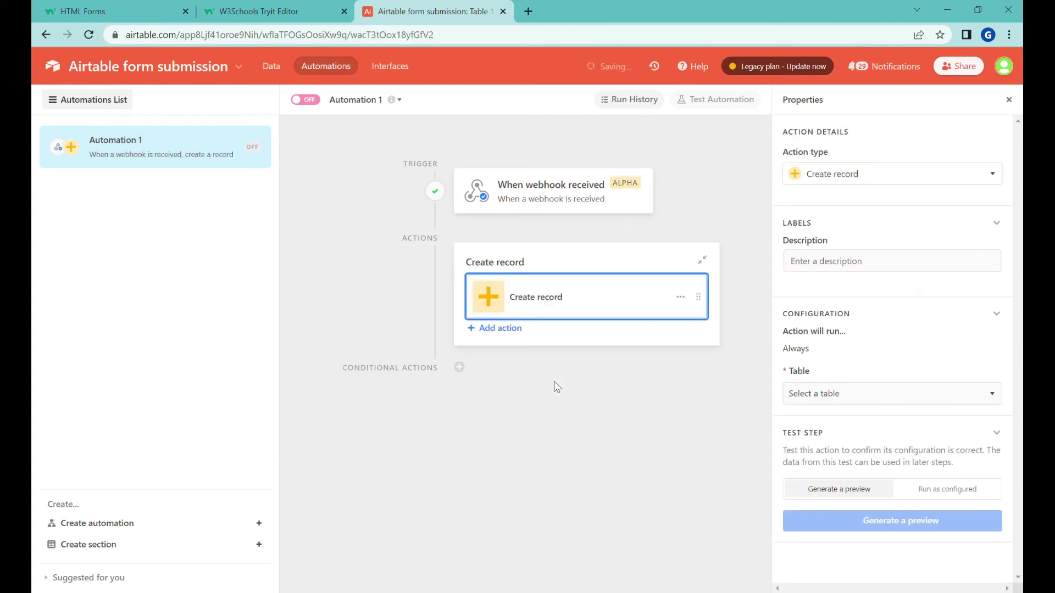
pyautogui.click(859, 394)
pyautogui.click(849, 438)
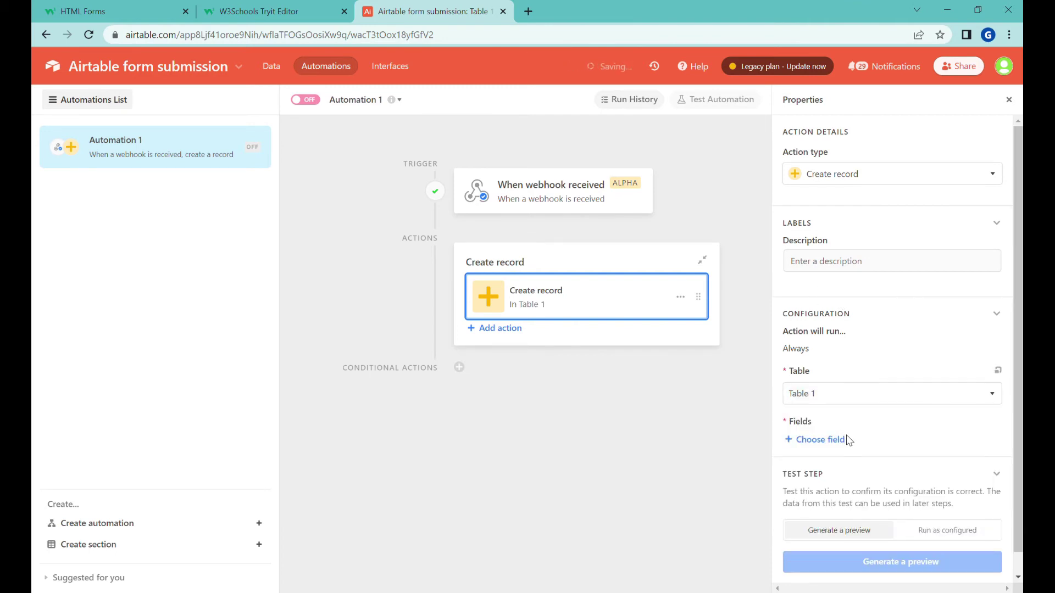
# Map First Name to the webhook body's fname and Last name to lname.
pyautogui.click(823, 440)
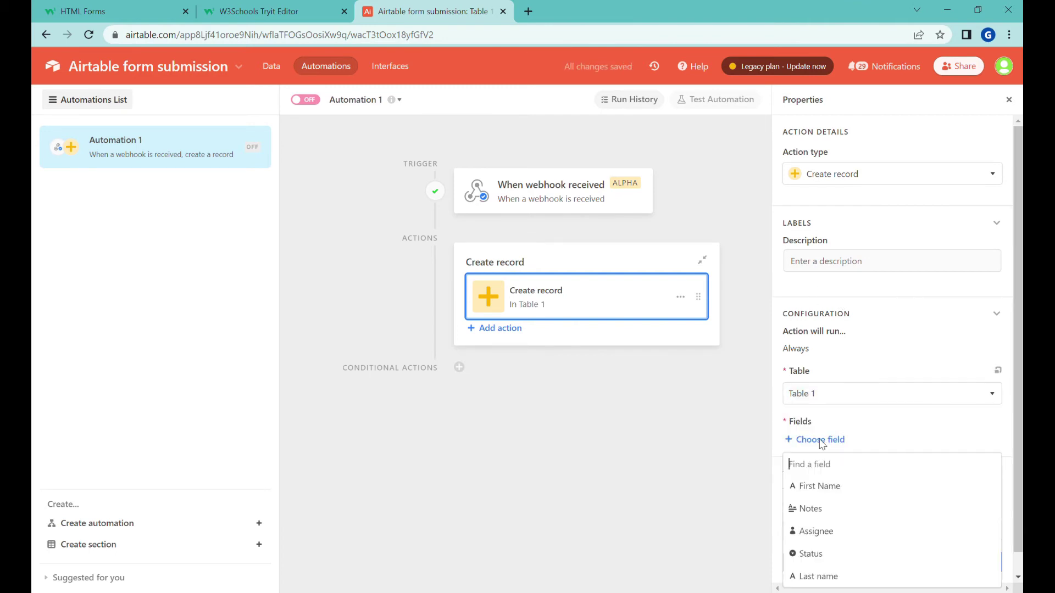
pyautogui.click(844, 488)
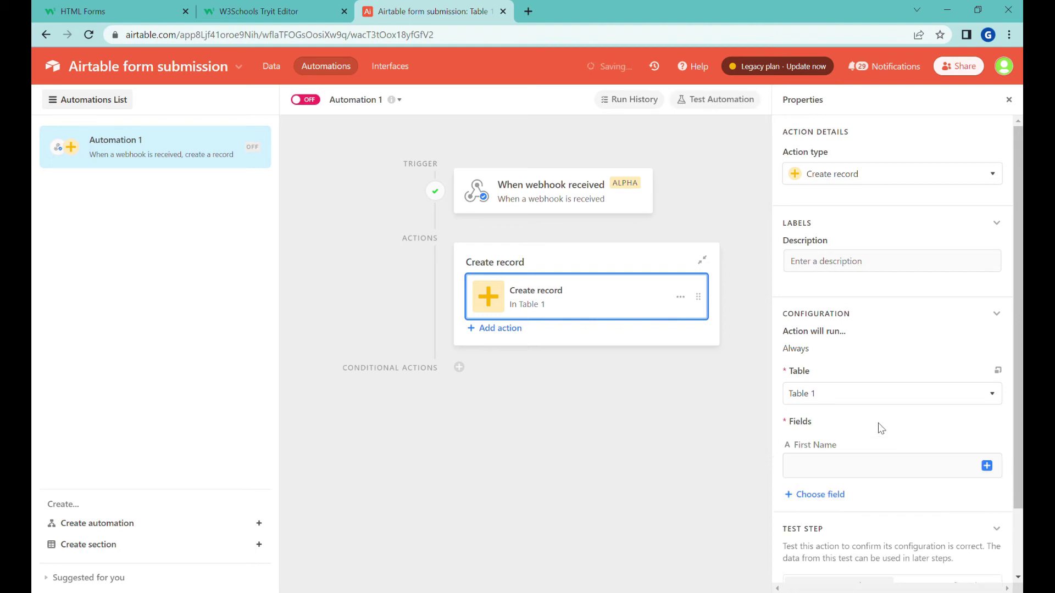
pyautogui.click(987, 467)
pyautogui.click(915, 369)
pyautogui.click(907, 369)
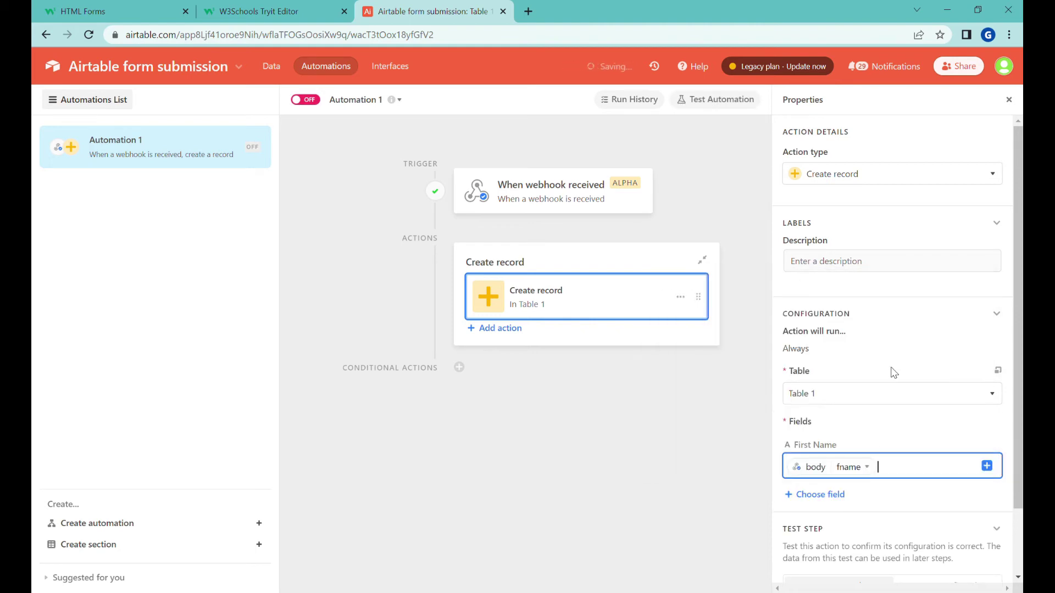
pyautogui.click(821, 494)
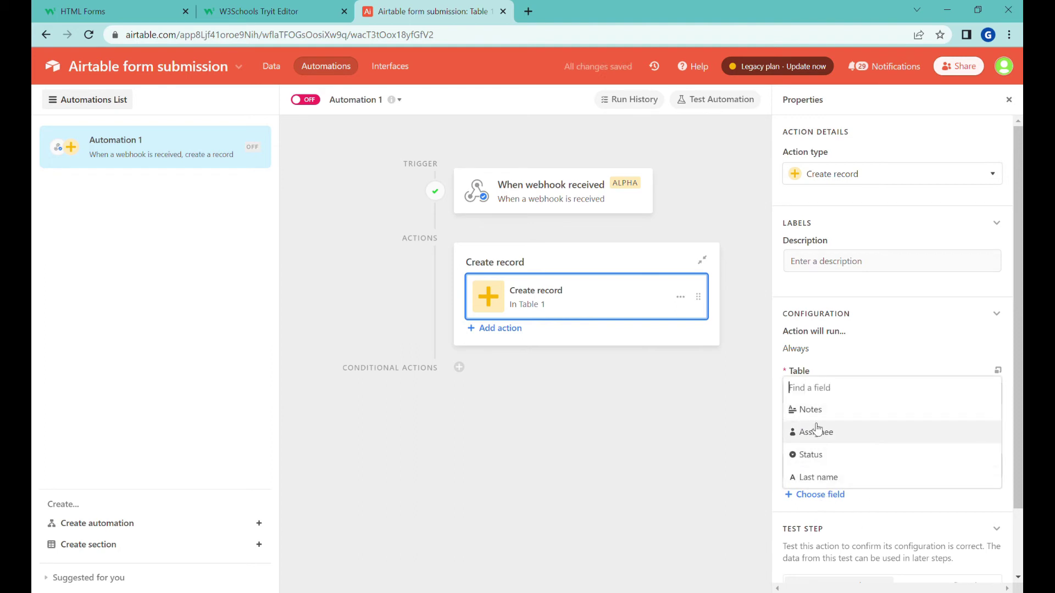
pyautogui.click(849, 476)
pyautogui.click(988, 521)
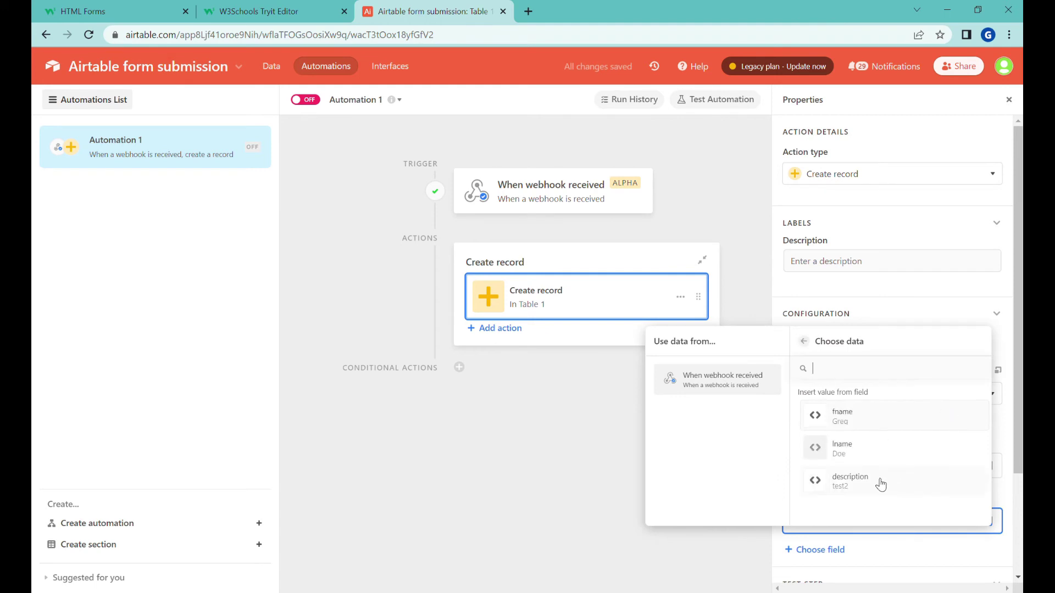
pyautogui.click(865, 450)
pyautogui.scroll(-3, 918, 475)
# Add the Notes field, filled from the webhook body's description.
pyautogui.click(818, 419)
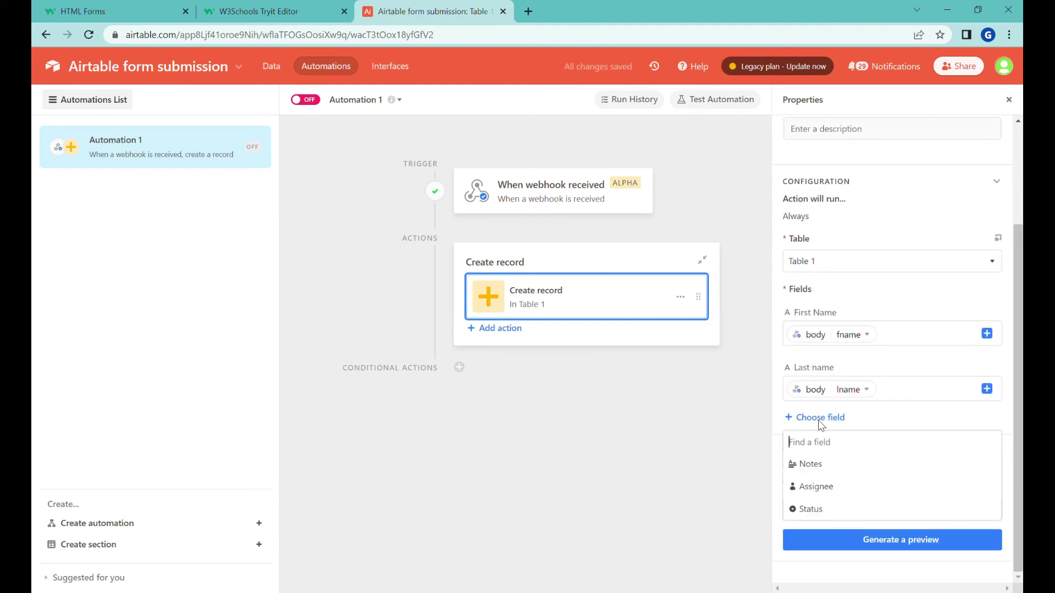
pyautogui.click(833, 473)
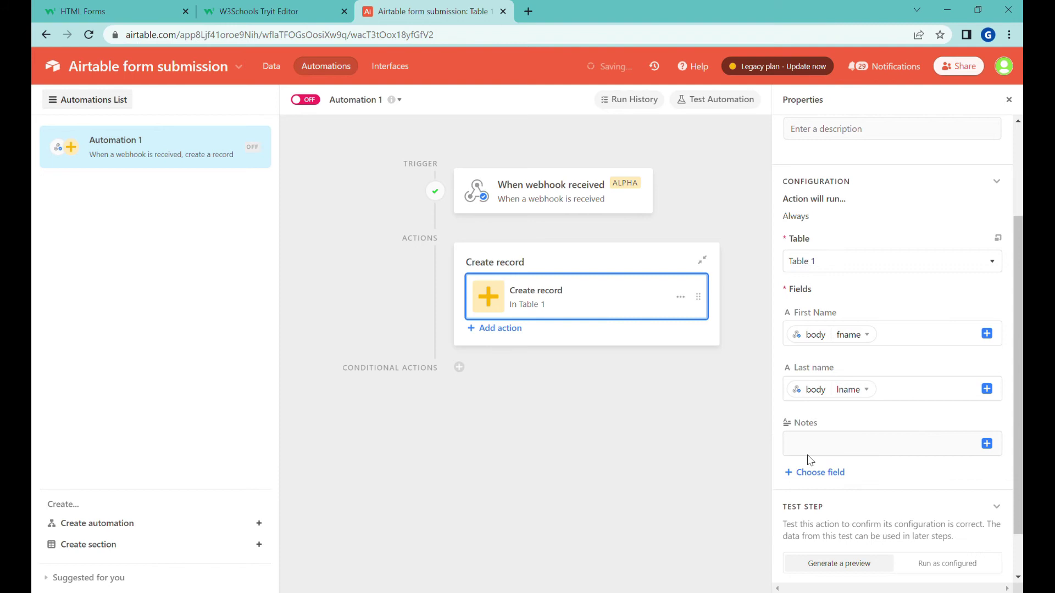
pyautogui.click(987, 444)
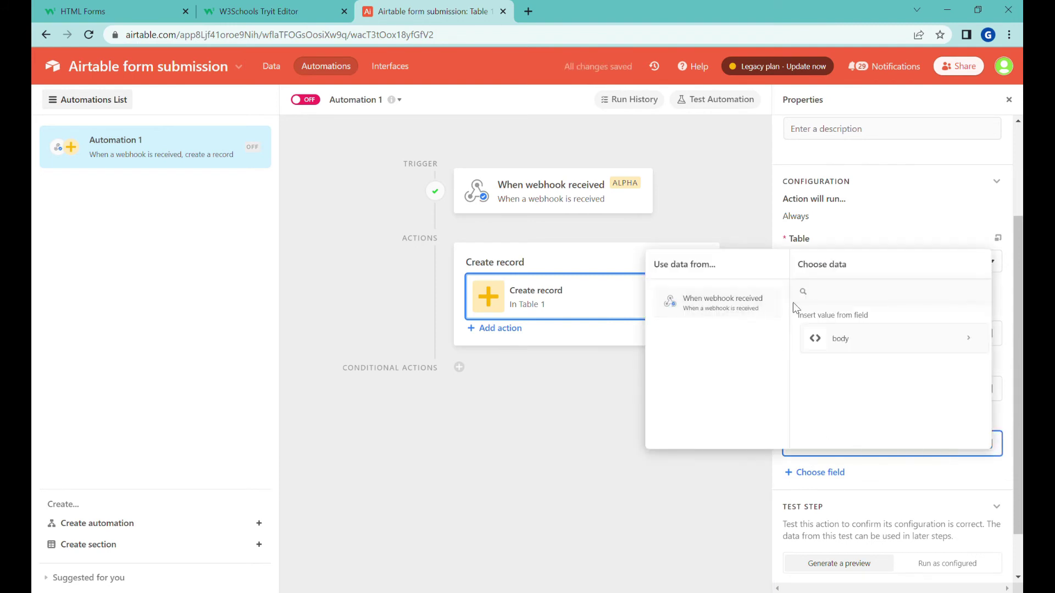
pyautogui.click(895, 340)
pyautogui.click(876, 402)
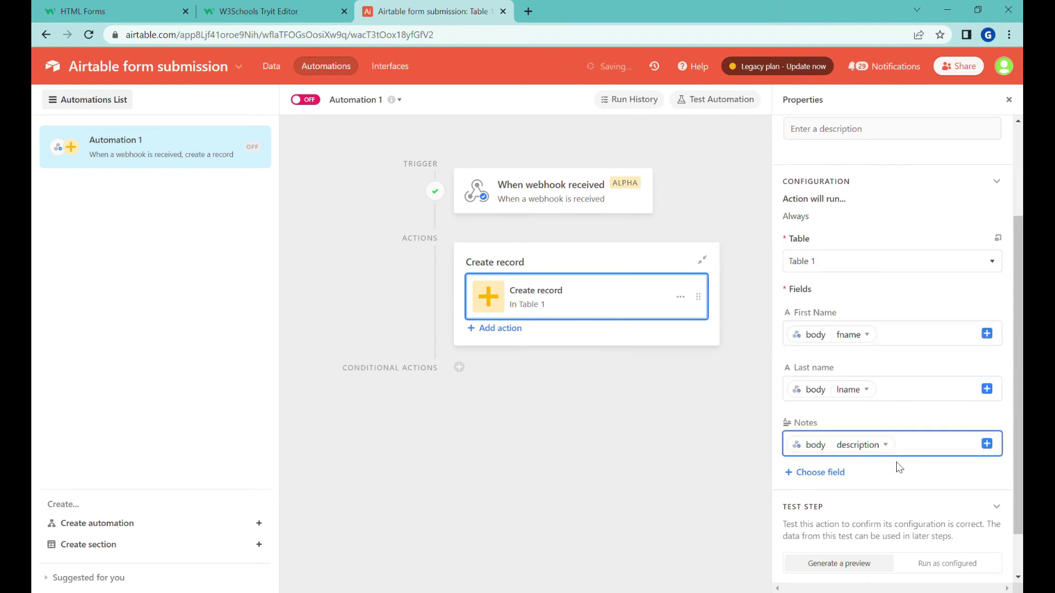
pyautogui.scroll(-1, 909, 525)
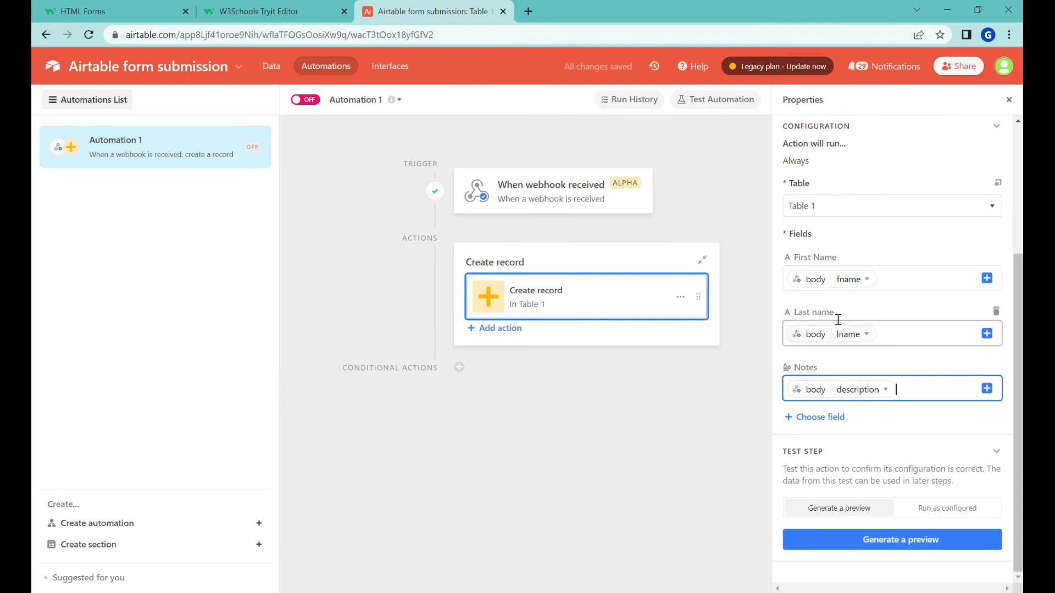
pyautogui.click(929, 430)
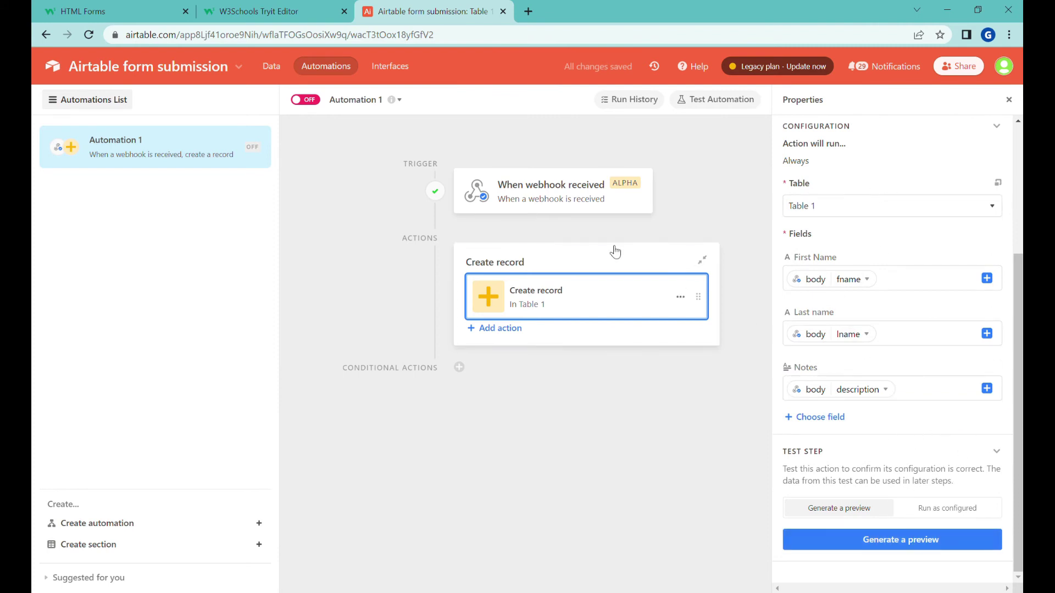
# Generate a test preview of the record, close it, and switch the automation on.
pyautogui.click(889, 538)
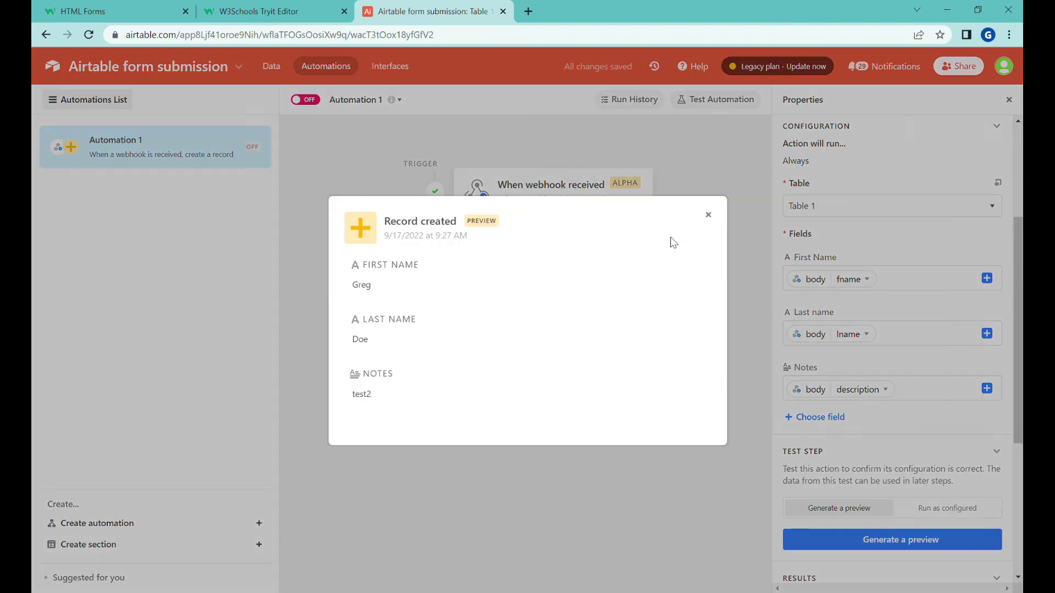
pyautogui.click(708, 215)
pyautogui.click(305, 100)
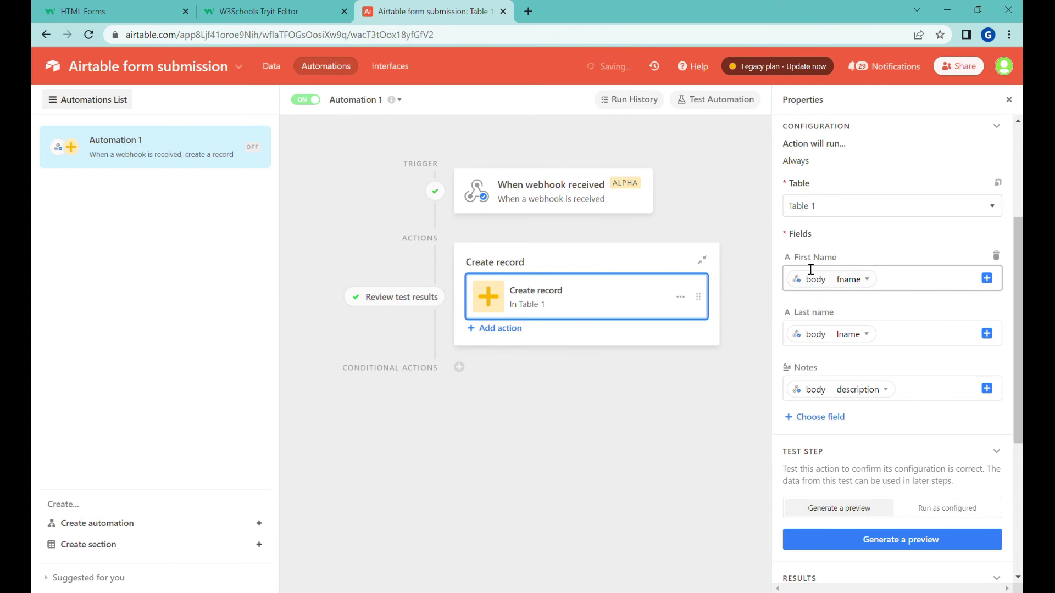
# Re-run the Tryit form and submit it with a new first name and description 'test 3'.
pyautogui.click(271, 66)
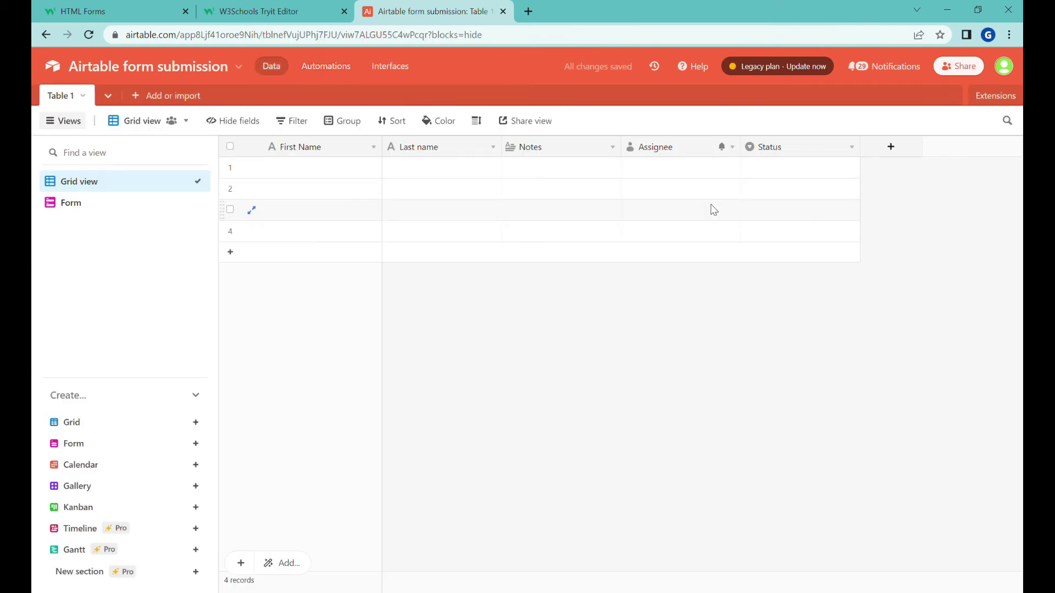
pyautogui.click(244, 11)
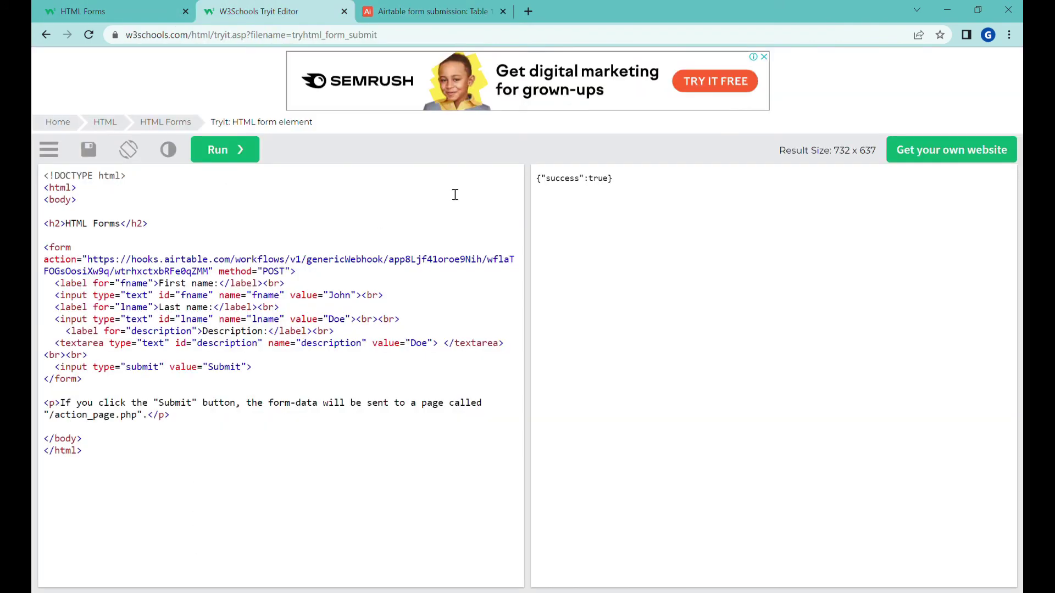
pyautogui.click(224, 150)
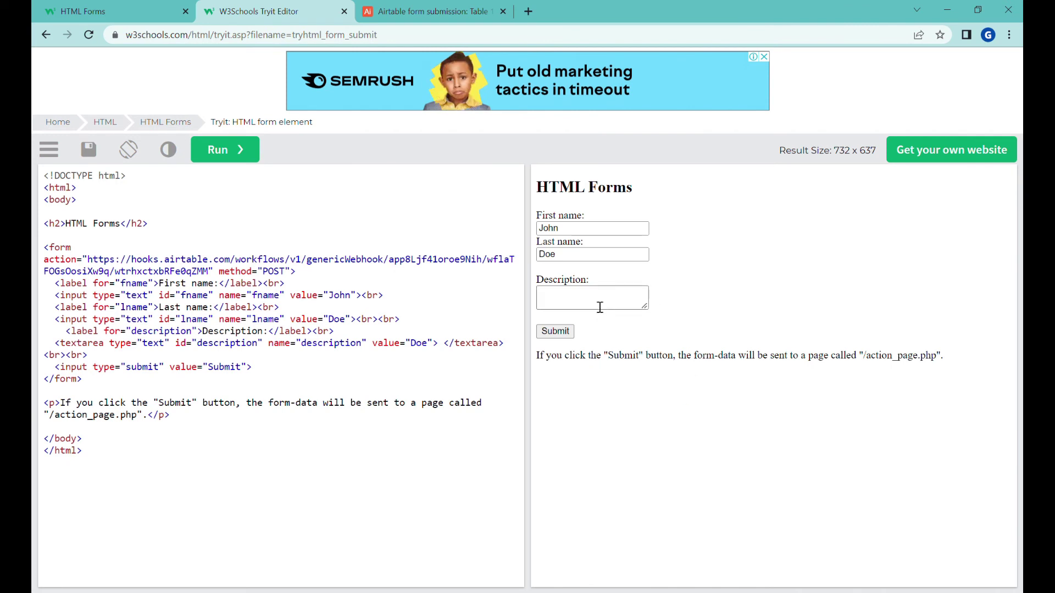
pyautogui.doubleClick(549, 228)
pyautogui.write('Greg a')
pyautogui.write('gain')
pyautogui.click(593, 297)
pyautogui.write('test 3')
pyautogui.click(556, 332)
# Check the new record in the Airtable Table 1 grid, then return to the form code.
pyautogui.click(433, 11)
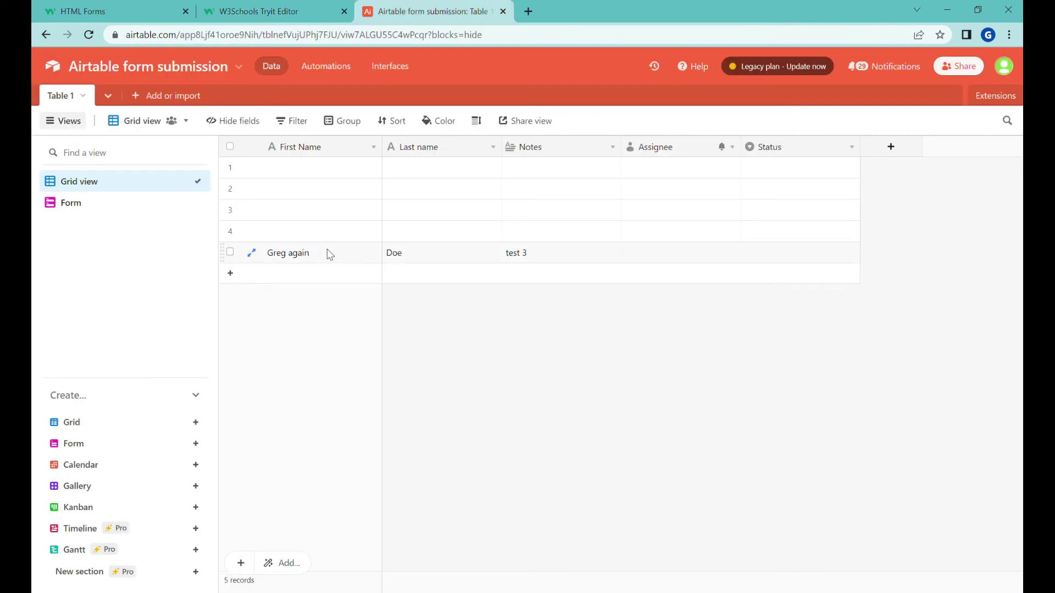
pyautogui.click(322, 234)
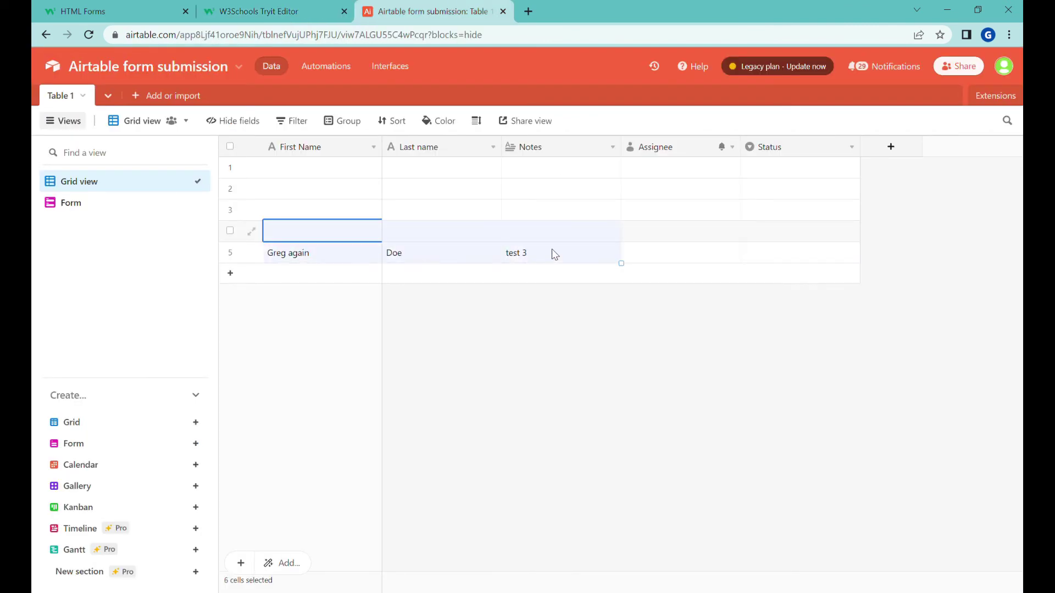
pyautogui.click(254, 7)
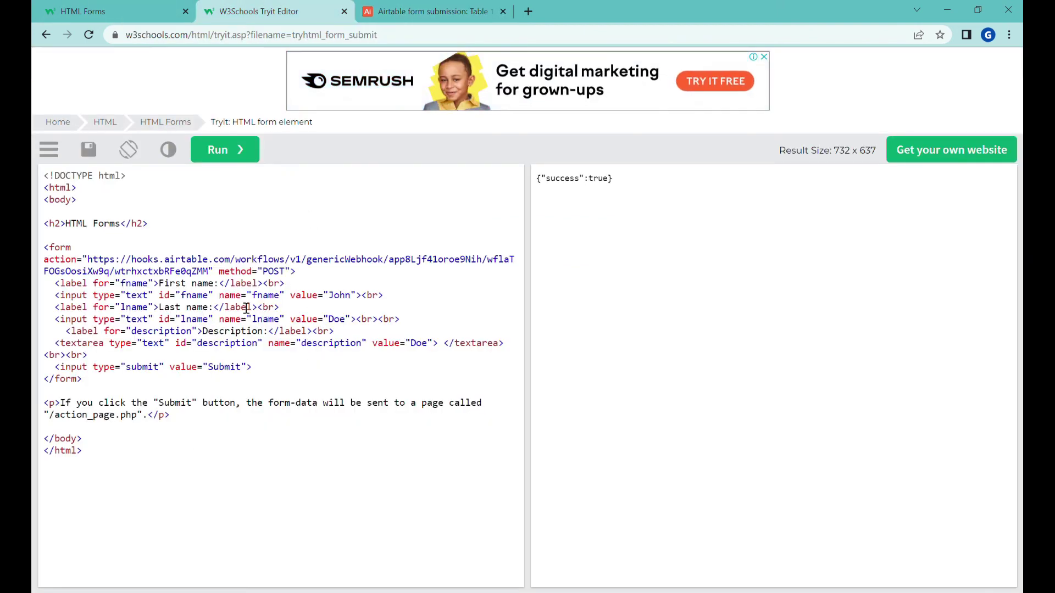
# Re-render the form and highlight its Airtable webhook action URL in the code.
pyautogui.click(223, 150)
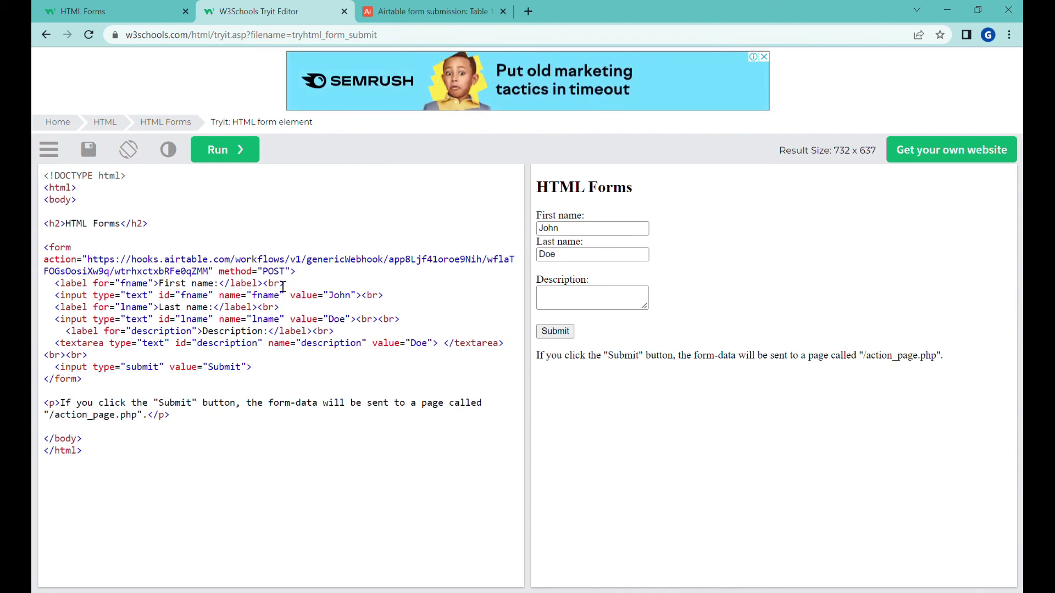
pyautogui.moveTo(295, 273); pyautogui.dragTo(44, 260)
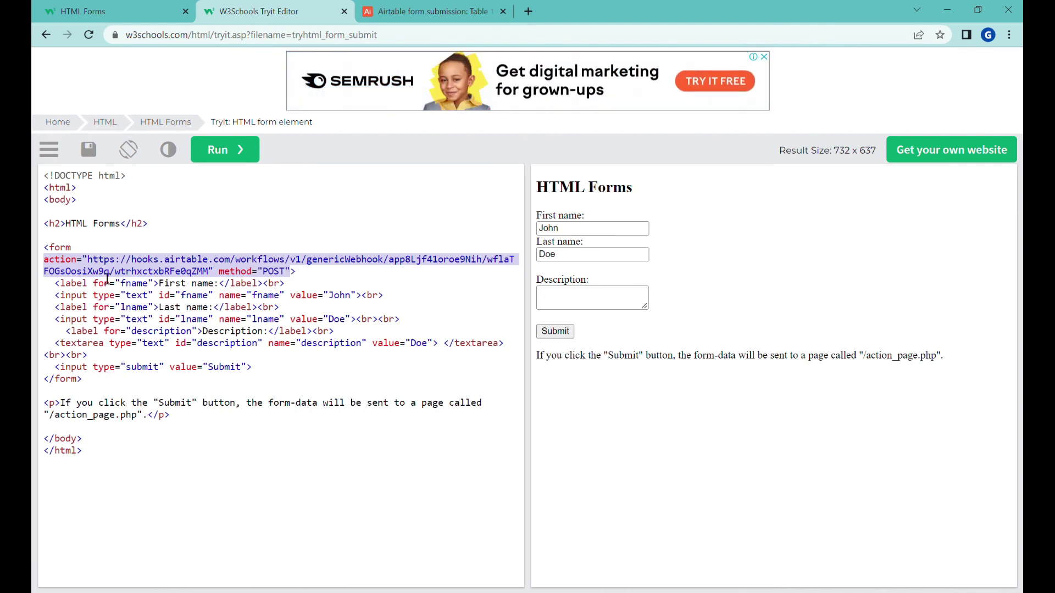
# Open Automation 1's webhook trigger and expand the received body showing fname, lname and description.
pyautogui.click(398, 6)
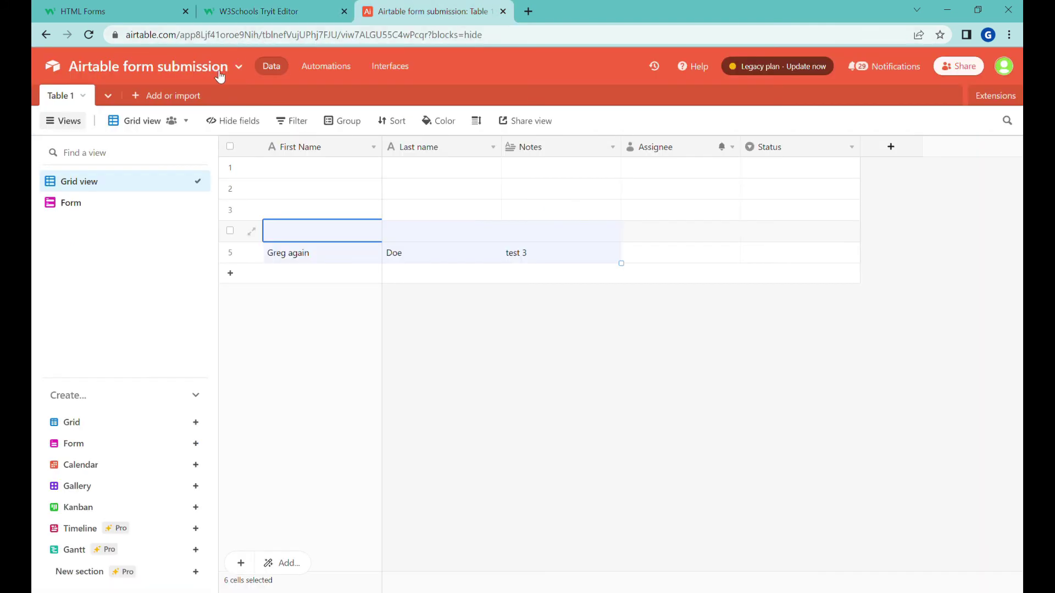
pyautogui.click(326, 66)
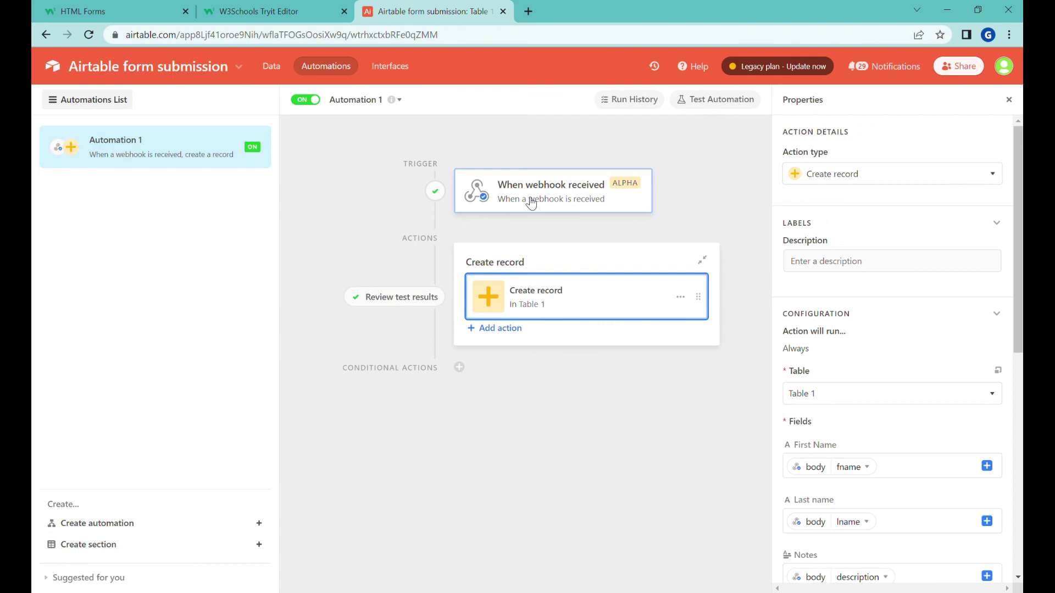
pyautogui.click(531, 204)
pyautogui.scroll(-10, 931, 400)
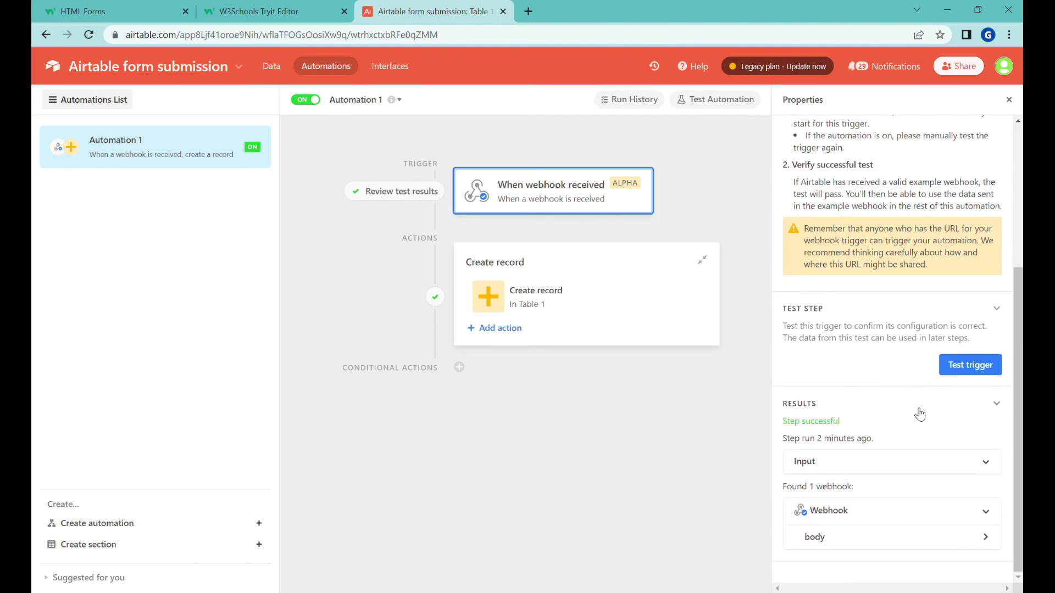
pyautogui.click(928, 543)
pyautogui.scroll(-2, 912, 511)
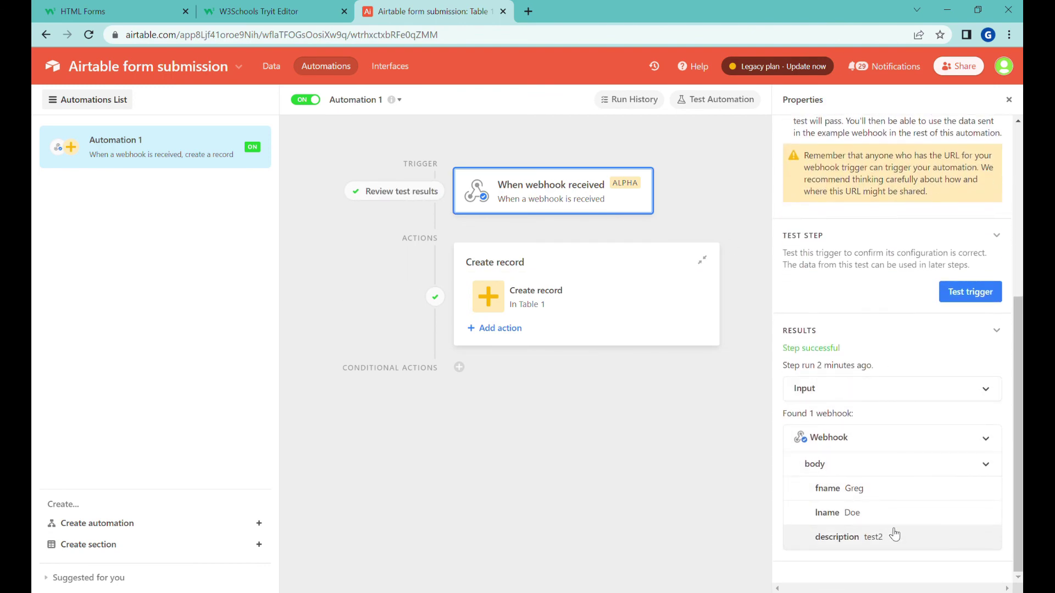